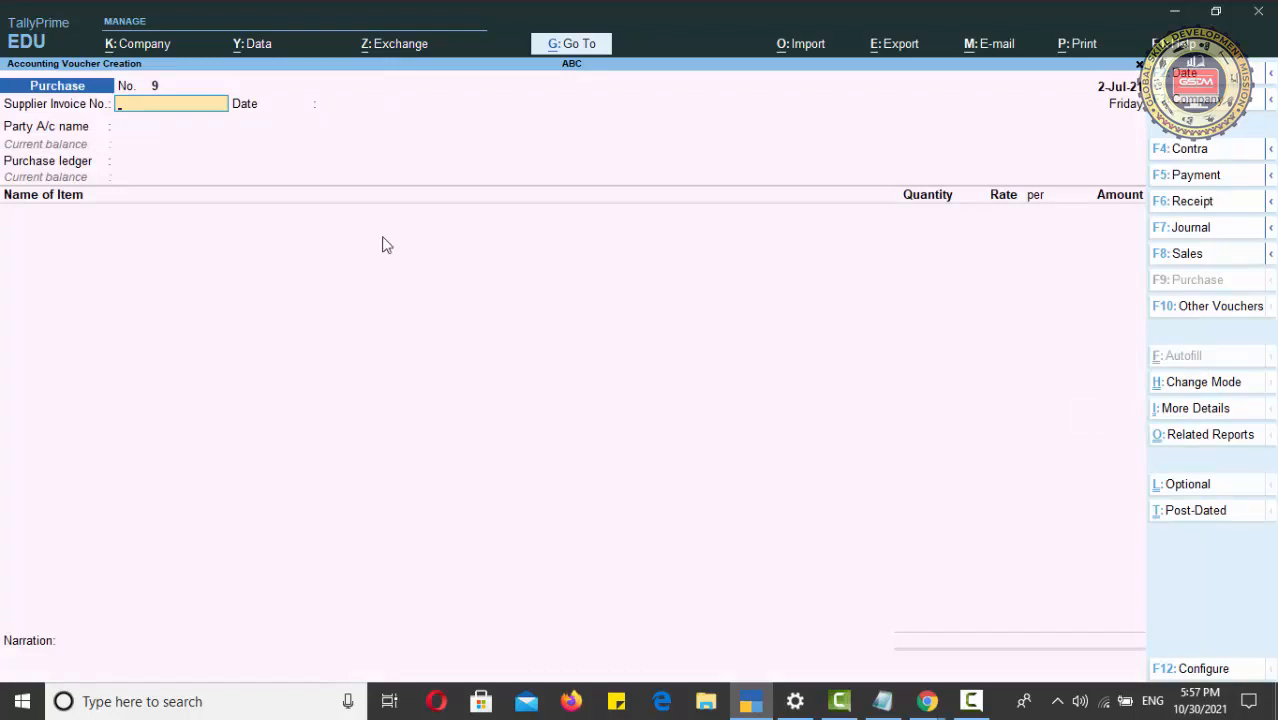
# Switch to a Sales voucher and set its mode to Item Invoice
pyautogui.click(1190, 254)
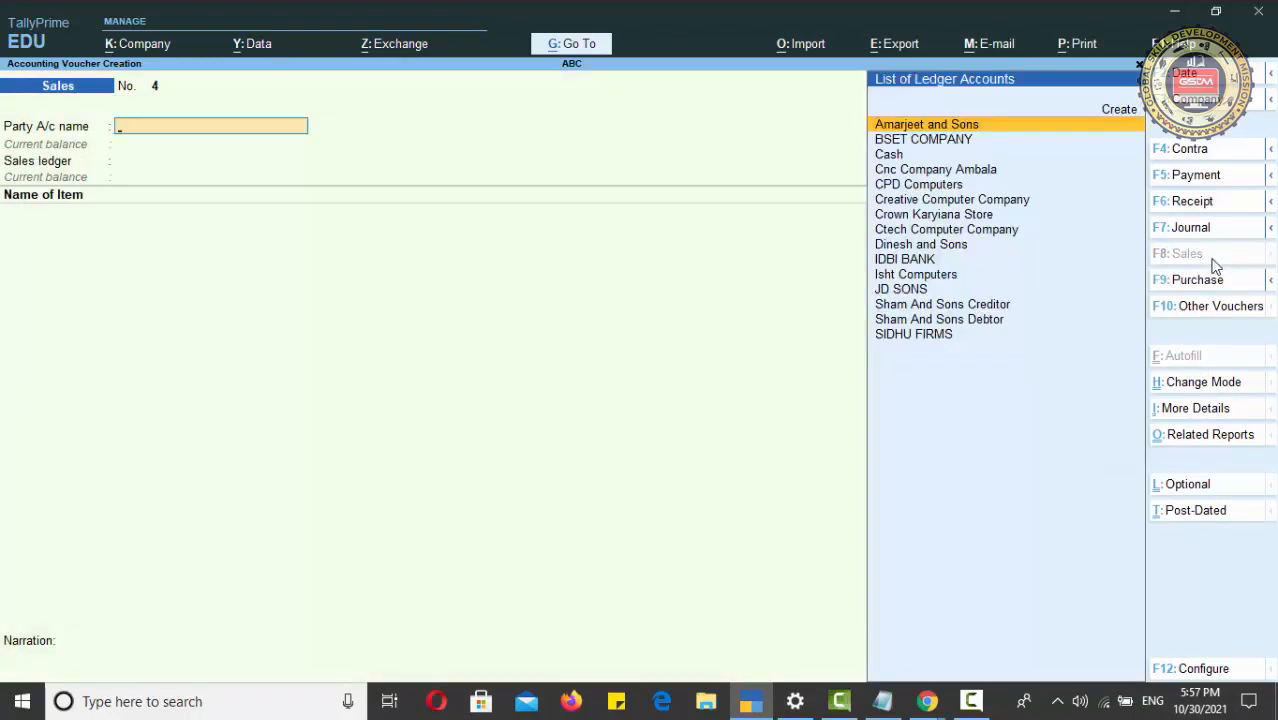
pyautogui.click(1218, 386)
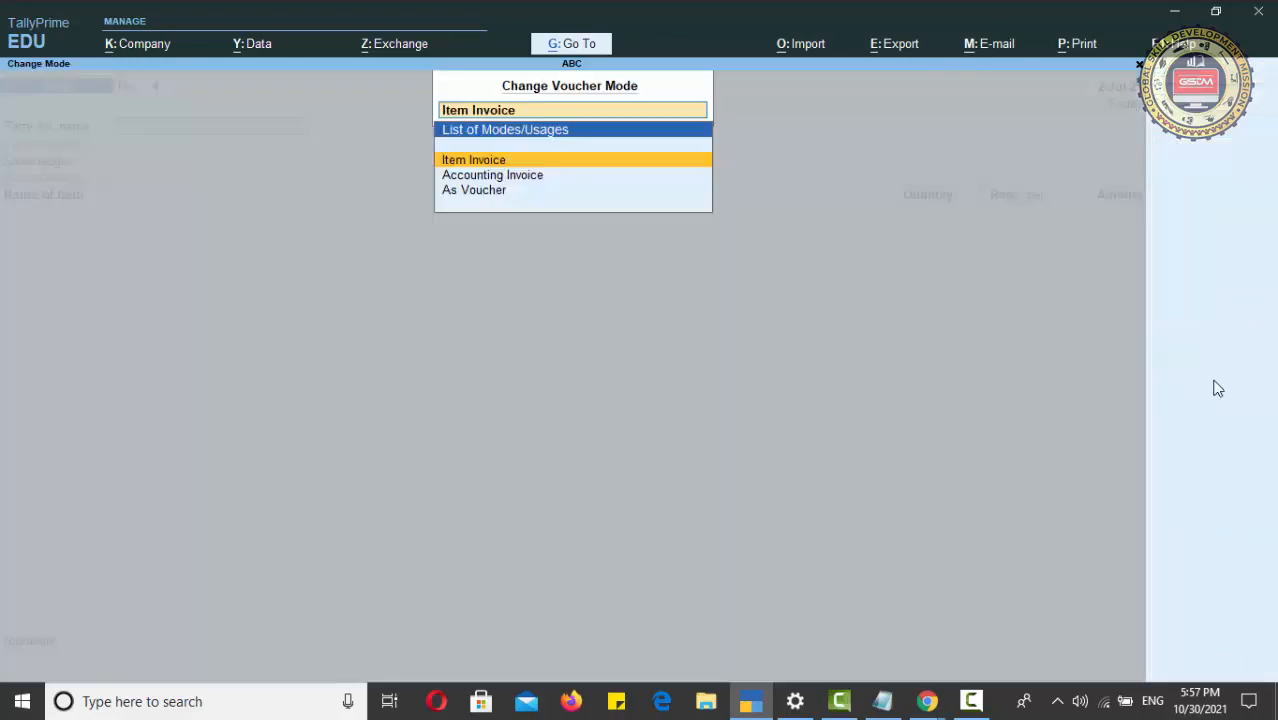
pyautogui.click(476, 166)
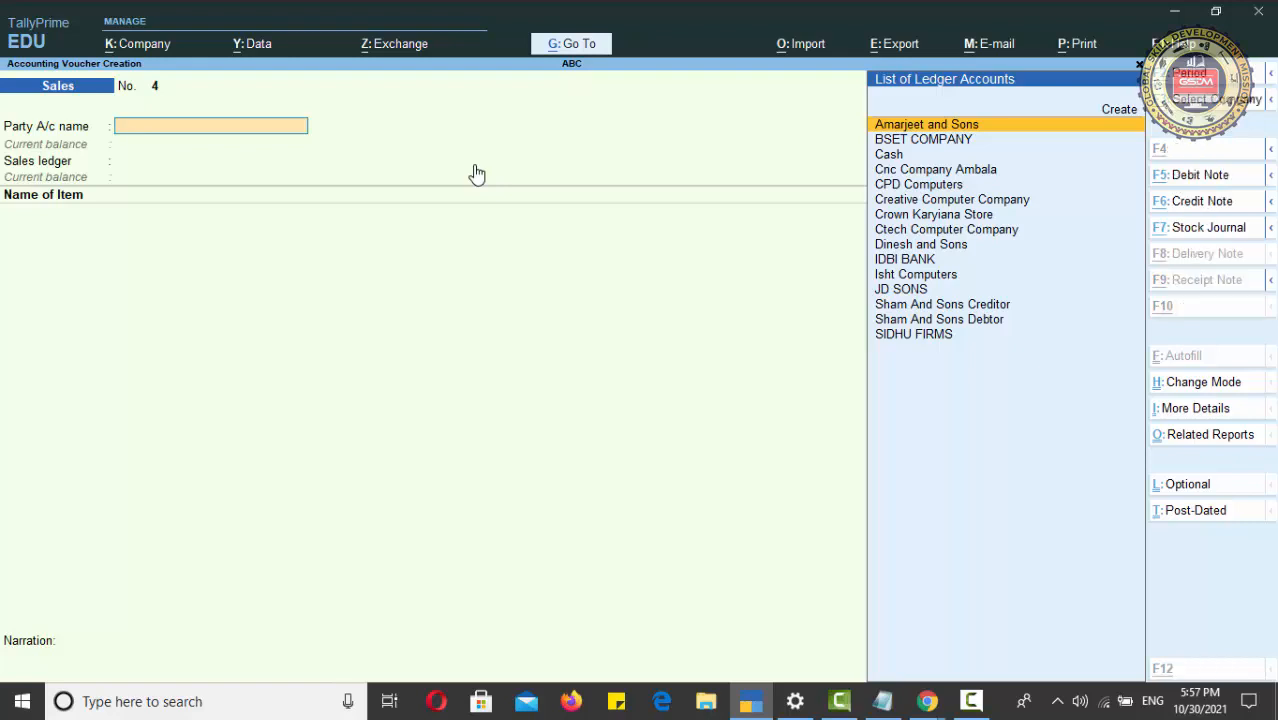
# Start a new party ledger named DRONE COMPUTERS from the voucher and place it under Sundry Debtors
pyautogui.hotkey('alt', 'c')
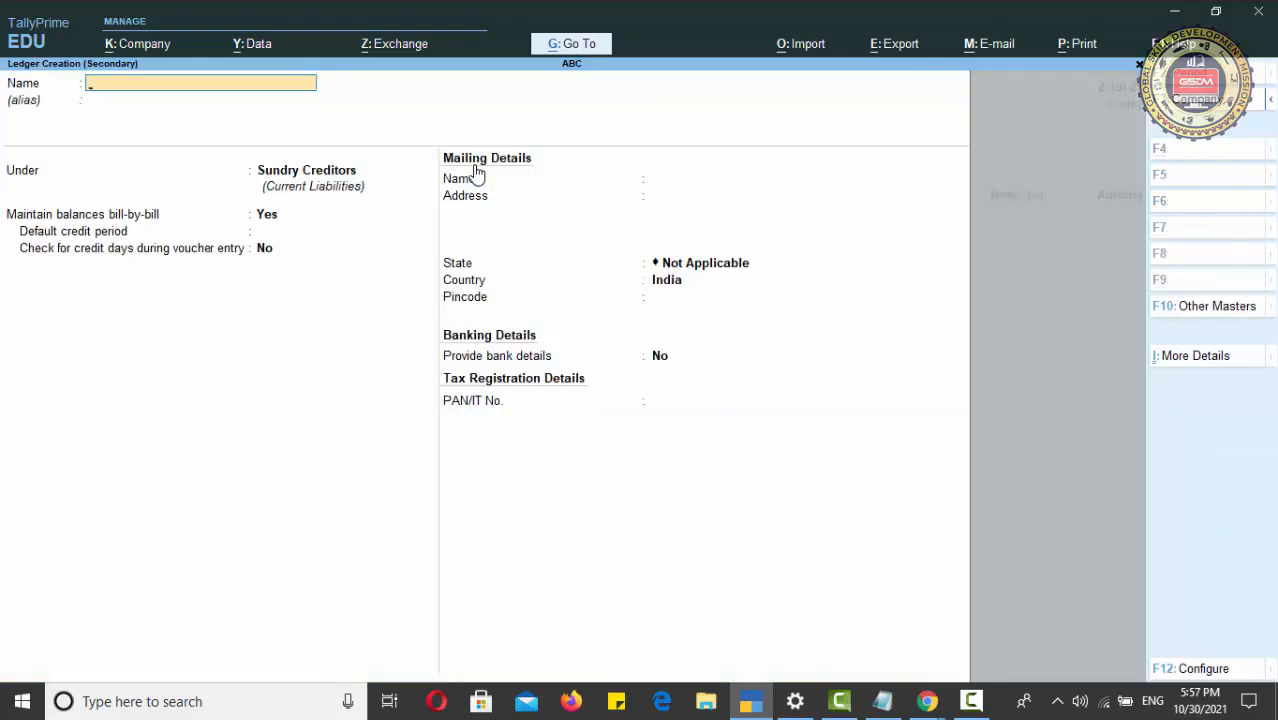
pyautogui.write('DRONE COMPUTERS')
pyautogui.press('Return')
pyautogui.press('Return')
pyautogui.write('SUND')
pyautogui.press('Down')
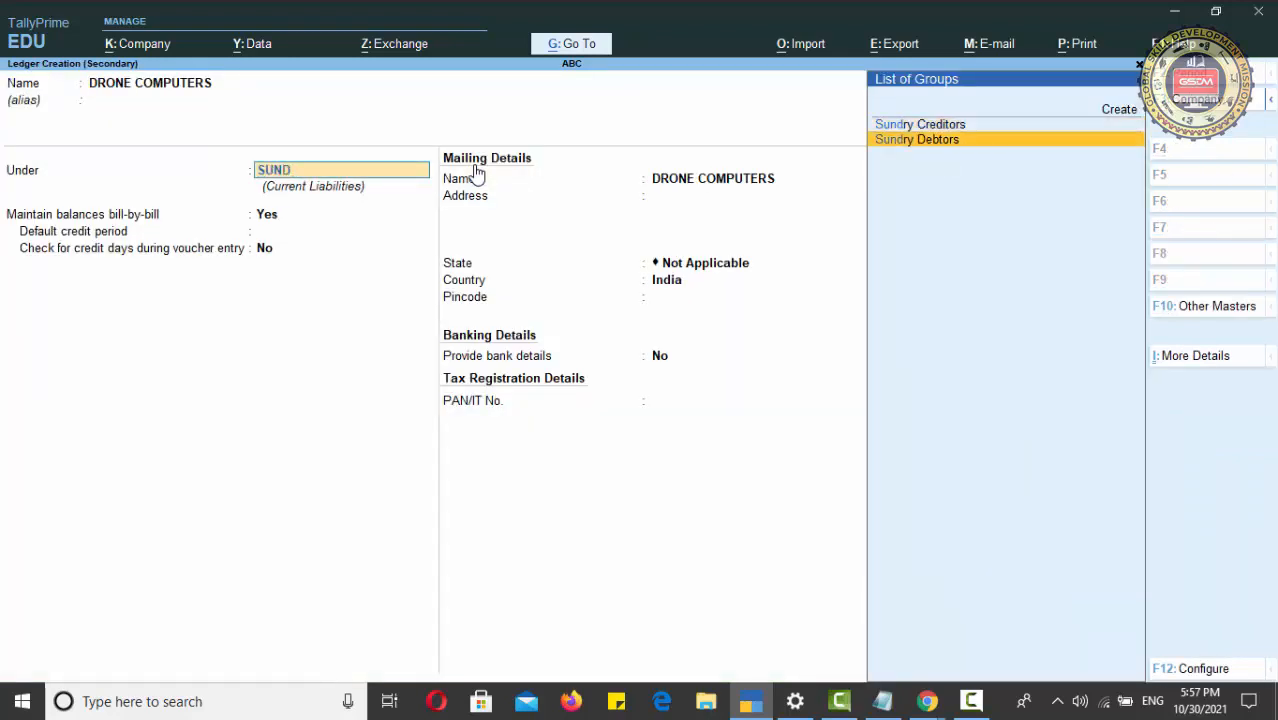
pyautogui.press('Return')
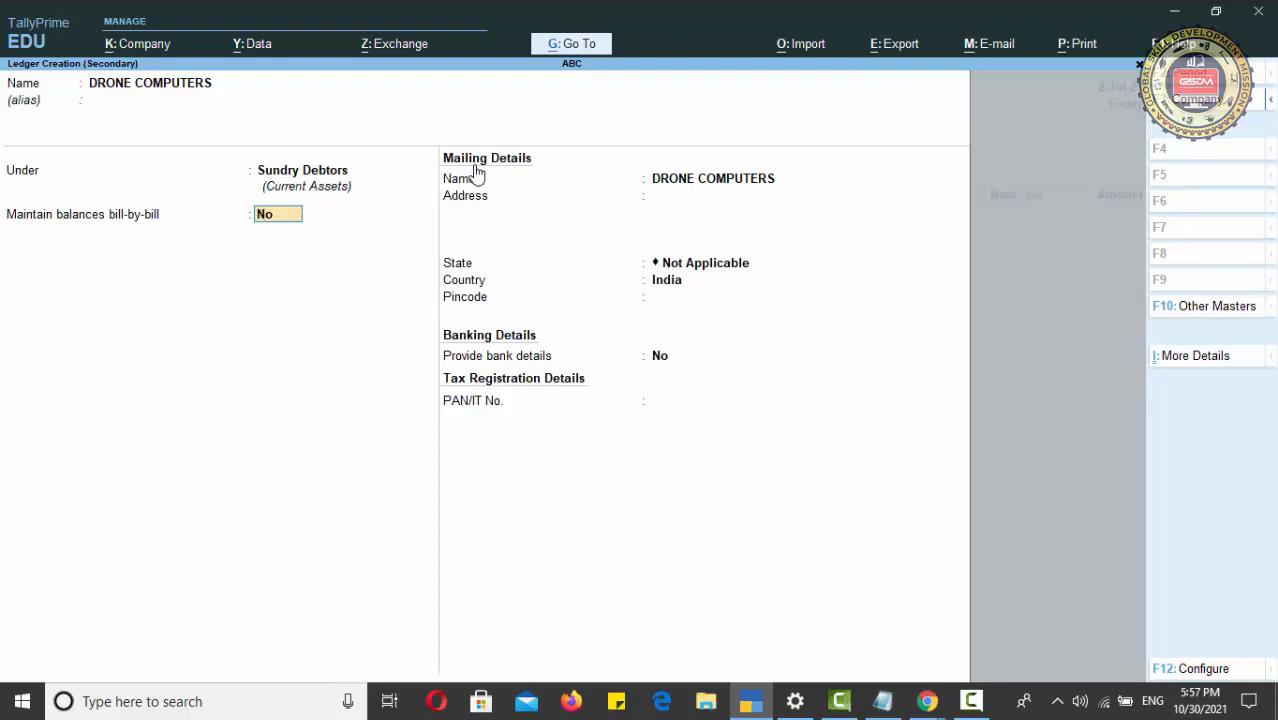
# Enable bill-by-bill balances for DRONE COMPUTERS, set its state to Haryana, and save the ledger as the voucher's party
pyautogui.write('y')
pyautogui.press('Return')
pyautogui.press('Return')
pyautogui.press('Return')
pyautogui.write('har')
pyautogui.press('Return')
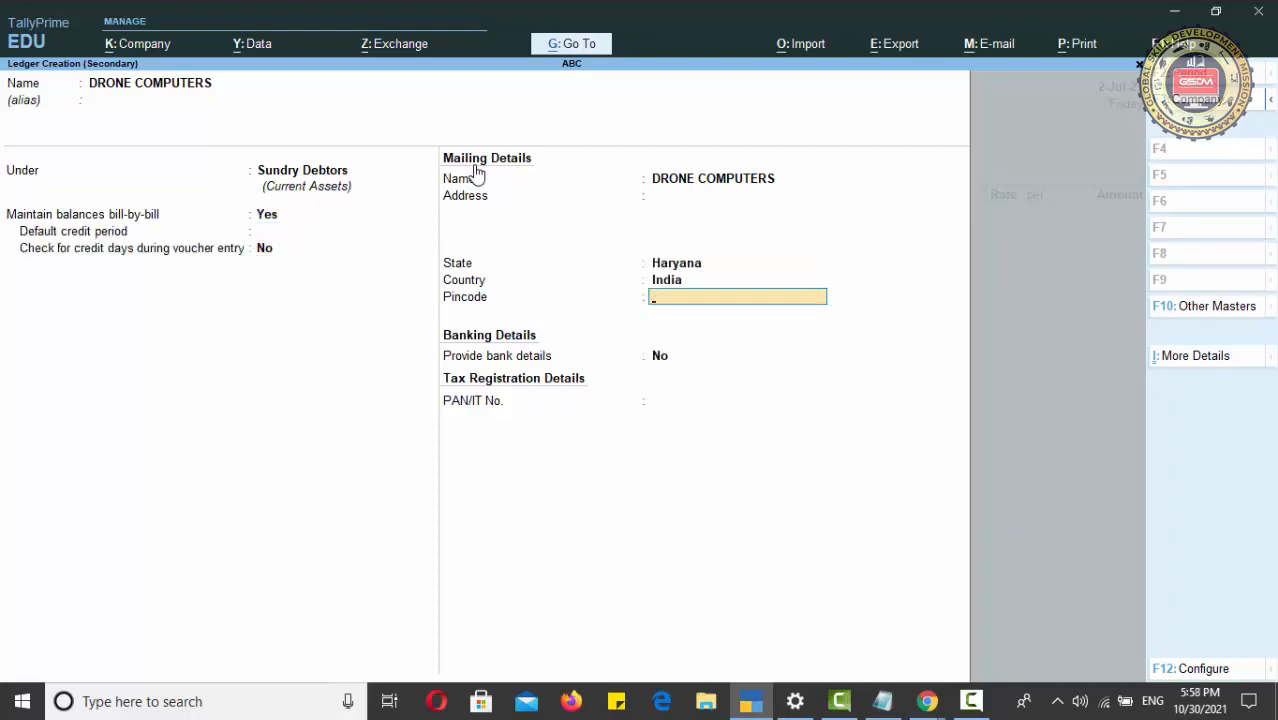
pyautogui.press('Return')
pyautogui.press('Return')
pyautogui.press('Return')
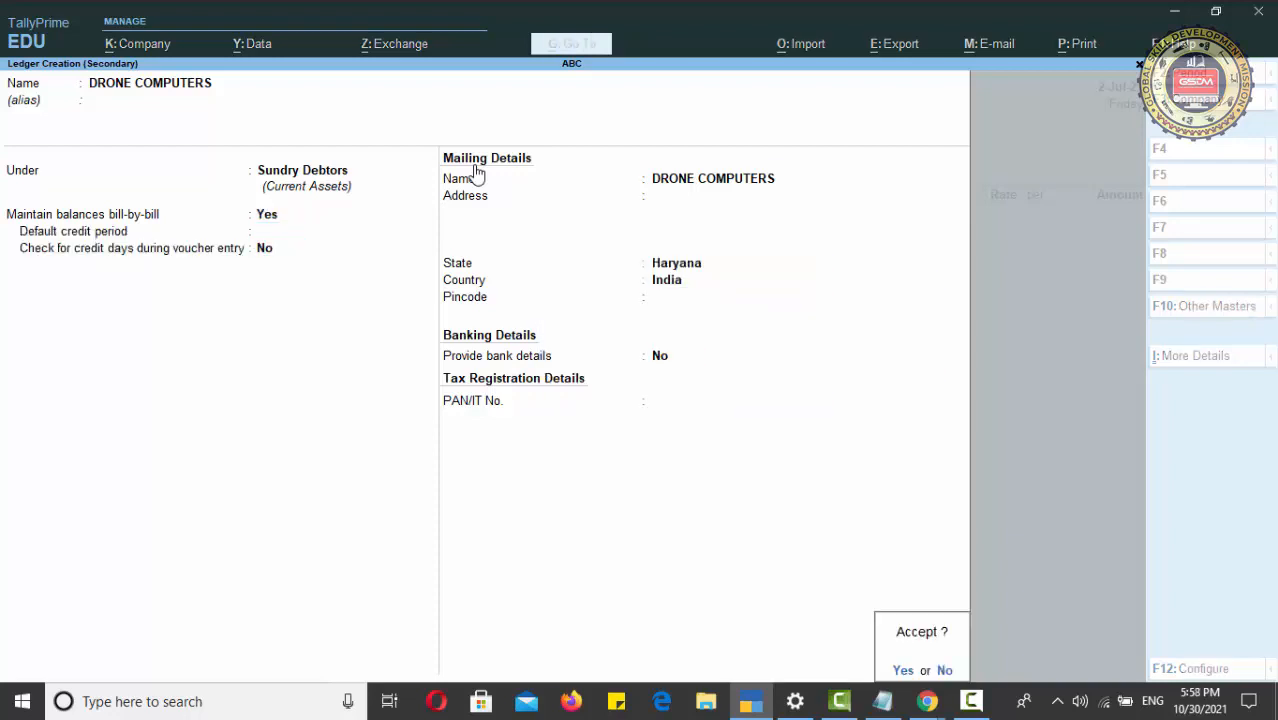
pyautogui.press('Return')
pyautogui.press('Return')
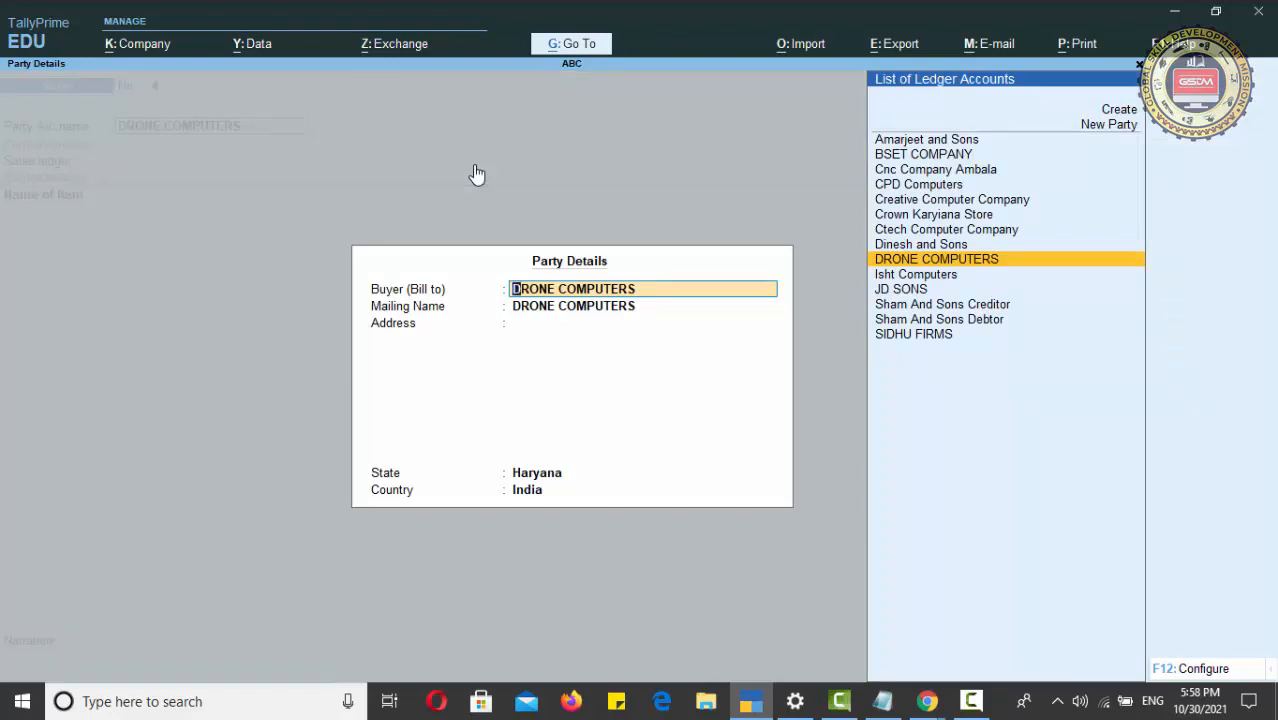
# Accept the DRONE COMPUTERS party details unchanged and select Local Sale as the sales ledger
pyautogui.press('Return')
pyautogui.press('Return')
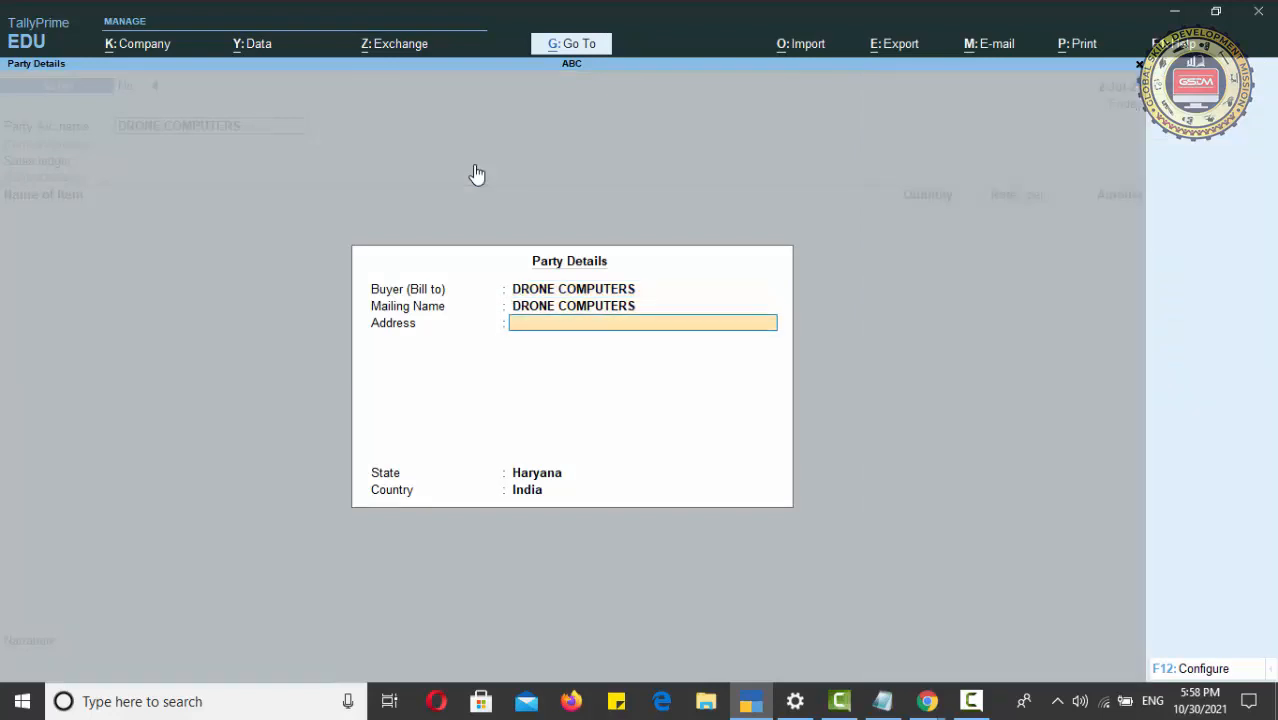
pyautogui.press('Return')
pyautogui.press('Return')
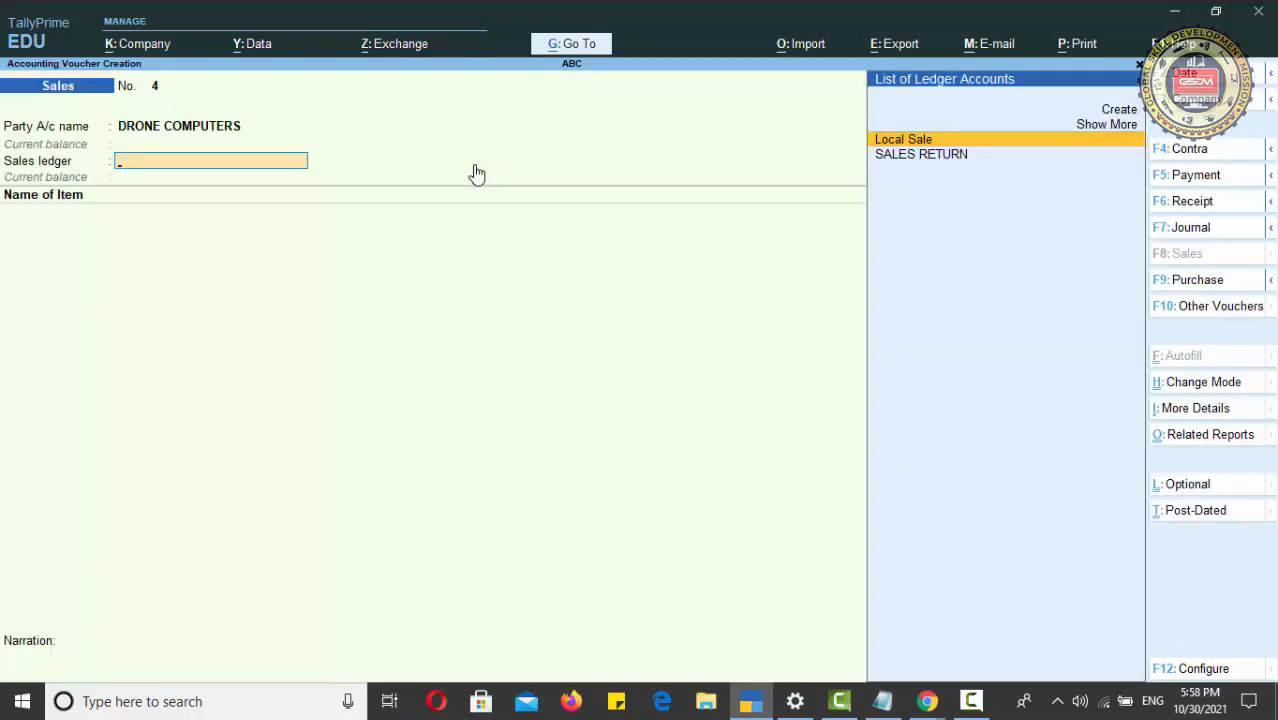
pyautogui.press('Return')
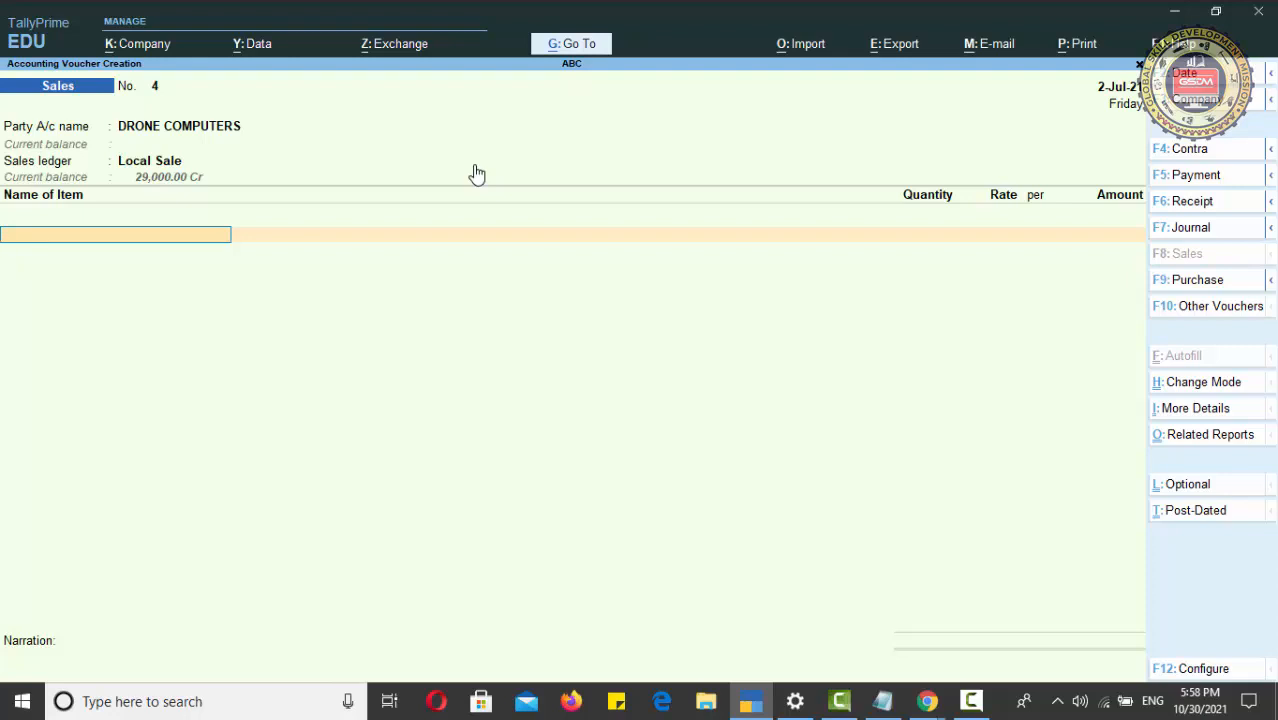
# Add the stock item HP LAPTOP 14.8 with a quantity of 3 pcs at a rate of 12,000
pyautogui.write('O')
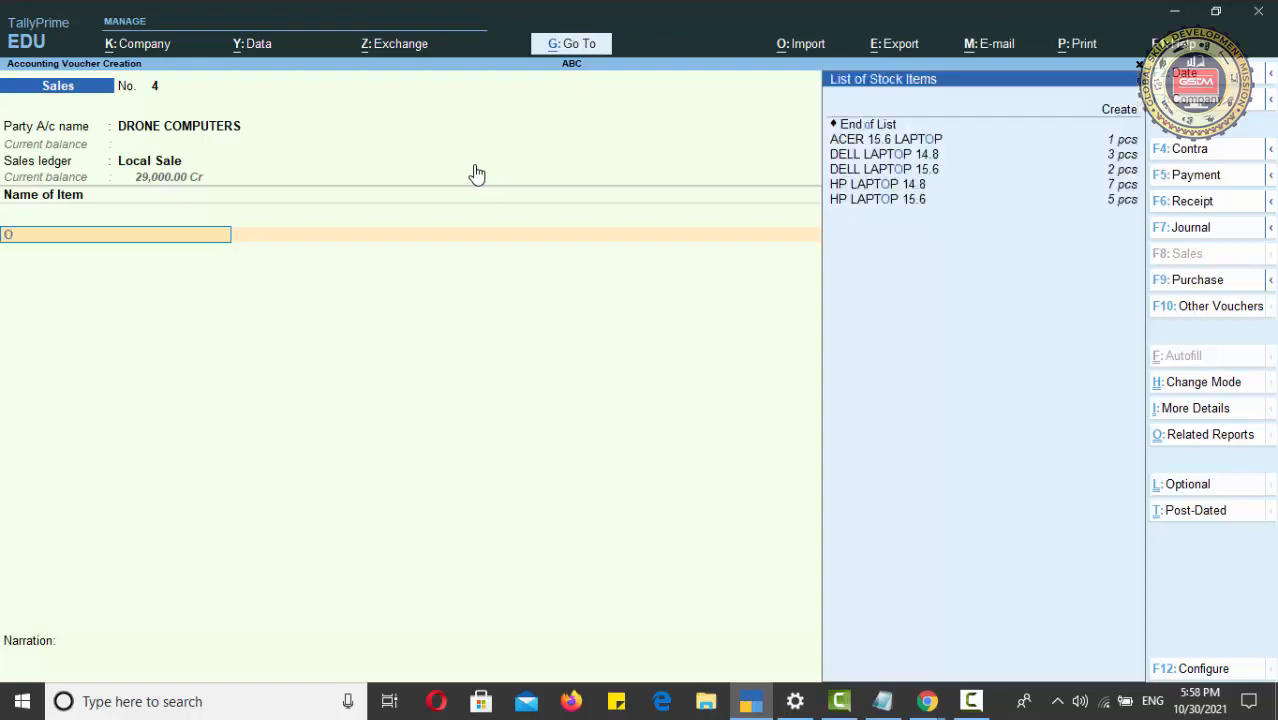
pyautogui.press('Down')
pyautogui.press('Down')
pyautogui.press('Down')
pyautogui.press('Down')
pyautogui.press('Down')
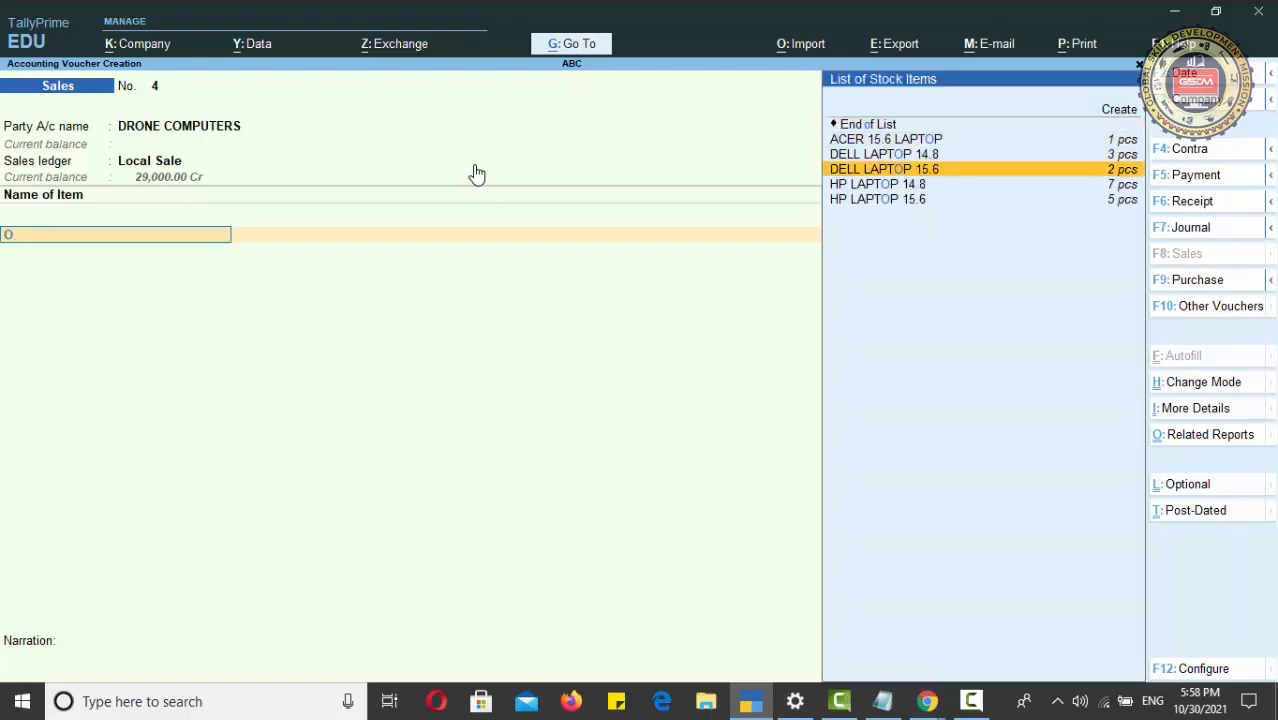
pyautogui.press('Return')
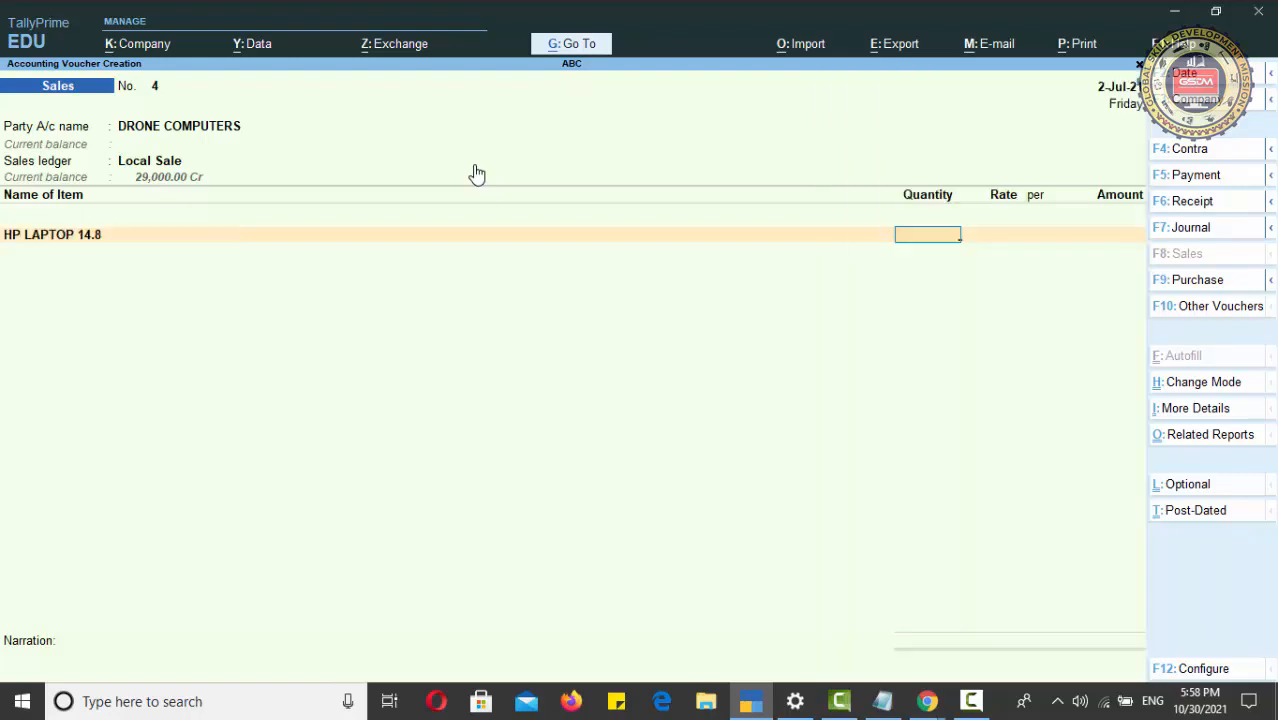
pyautogui.write('3')
pyautogui.press('Return')
pyautogui.write('1')
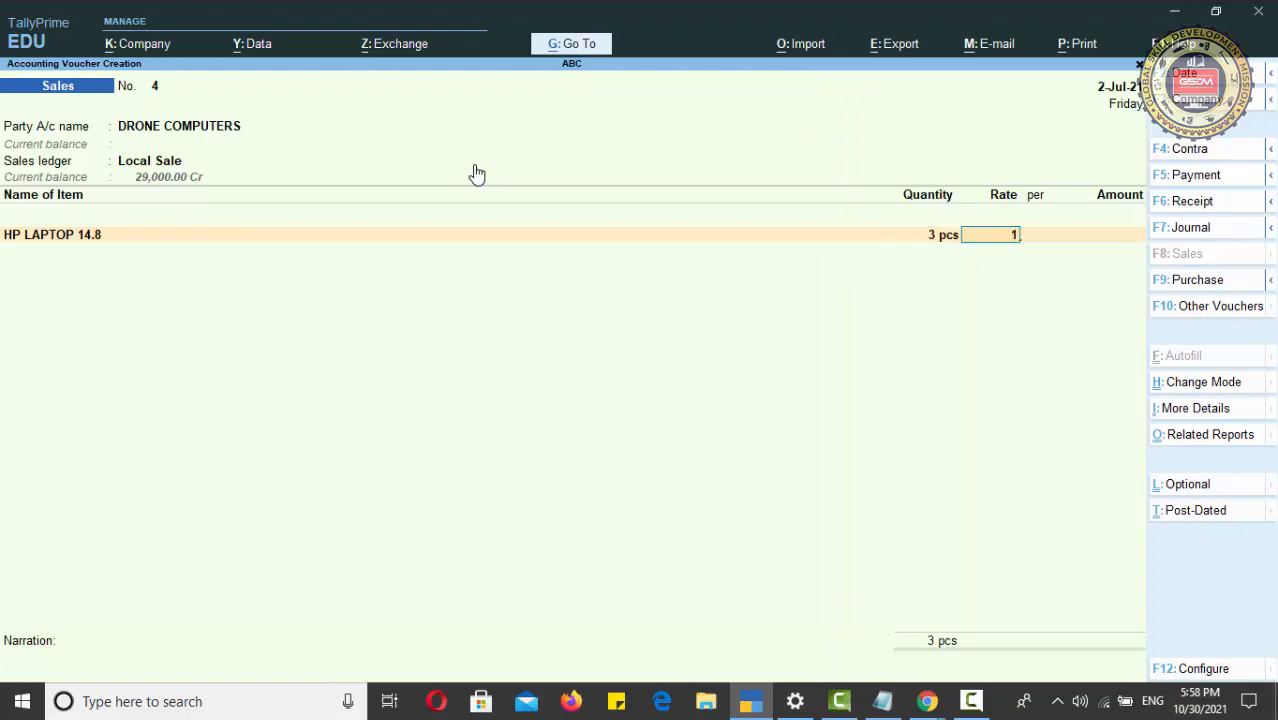
pyautogui.write('2,000')
pyautogui.press('Return')
pyautogui.press('Return')
pyautogui.press('Return')
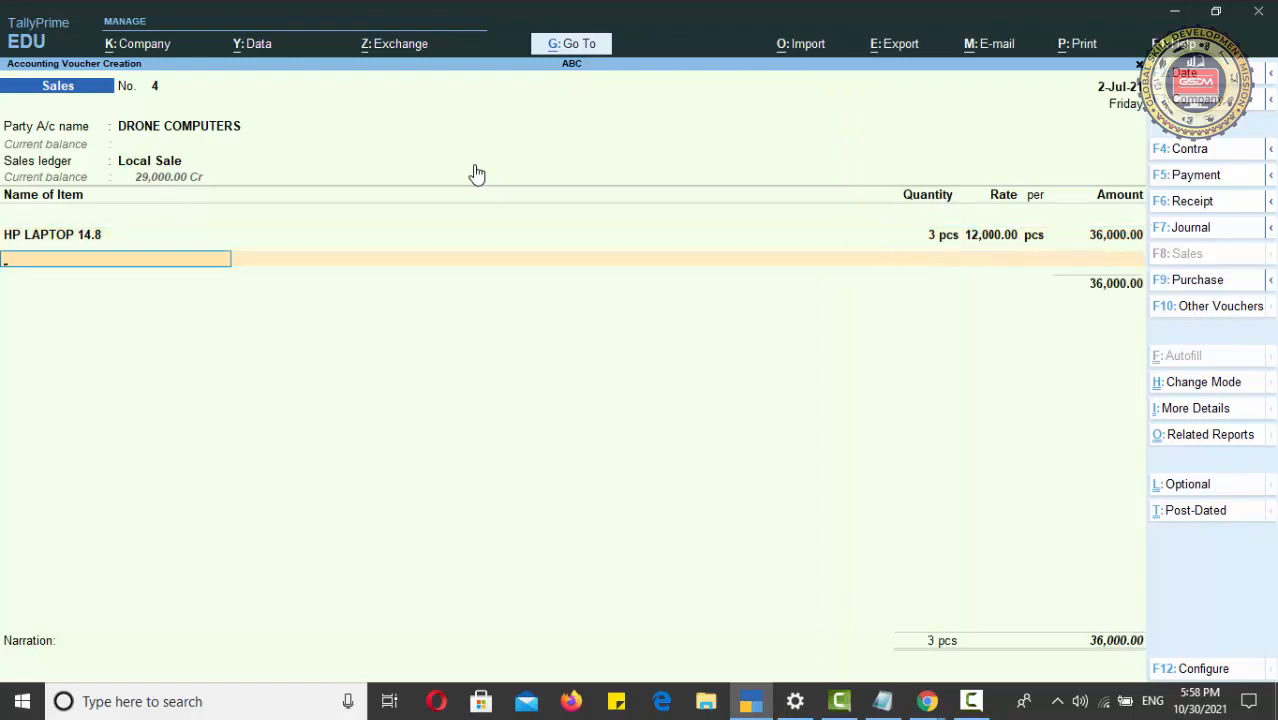
# Add HP LAPTOP 15.6 as the second item with a quantity of 2 pcs at a rate of 12,000
pyautogui.write('HP')
pyautogui.press('Down')
pyautogui.press('Down')
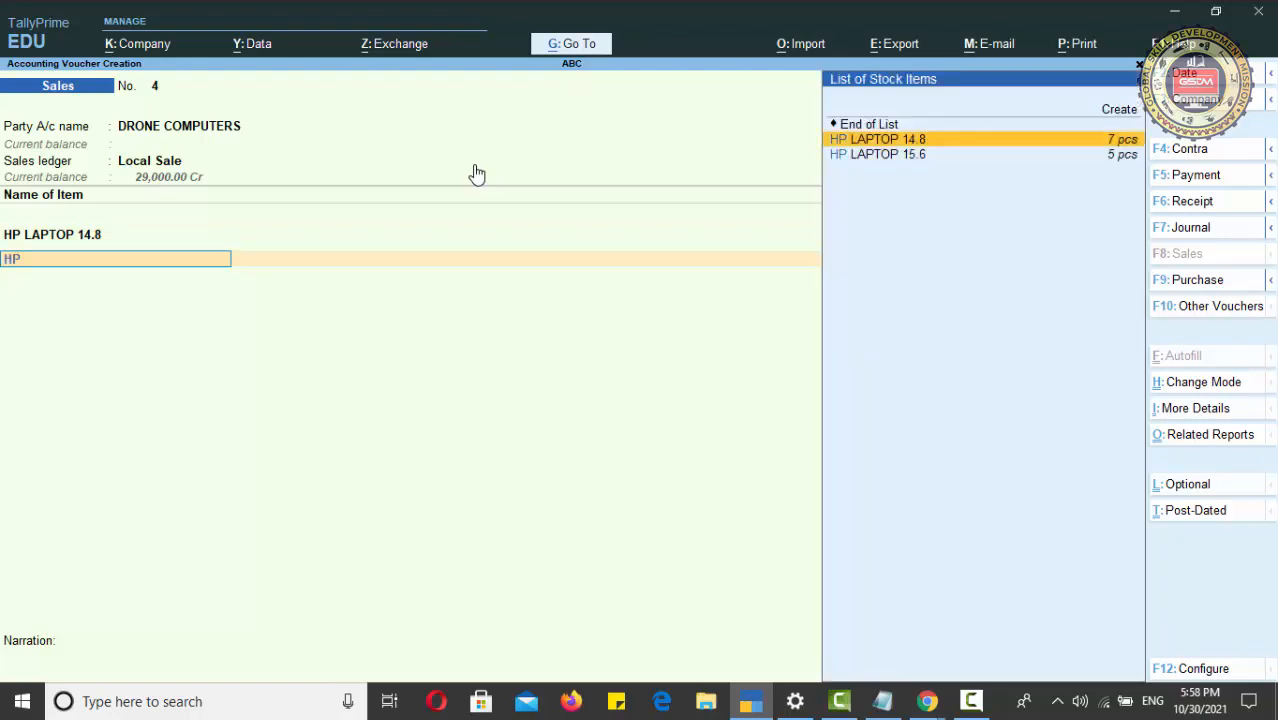
pyautogui.press('Return')
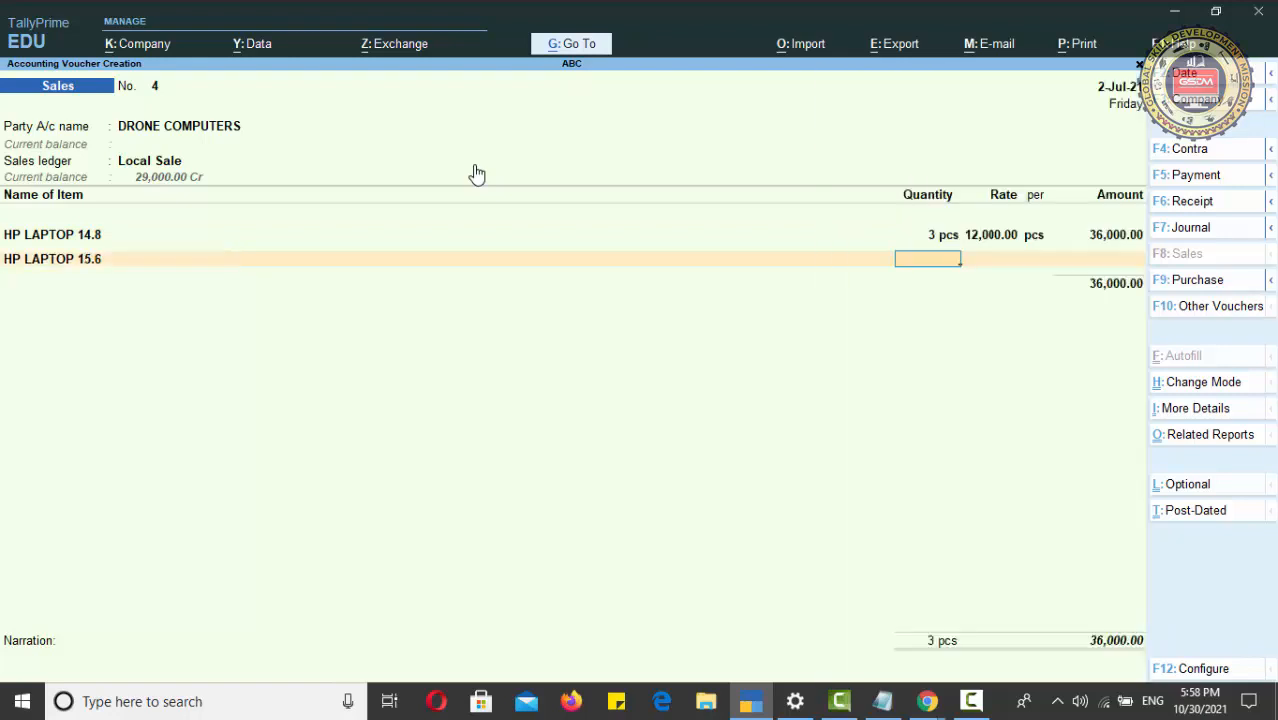
pyautogui.write('2')
pyautogui.press('Return')
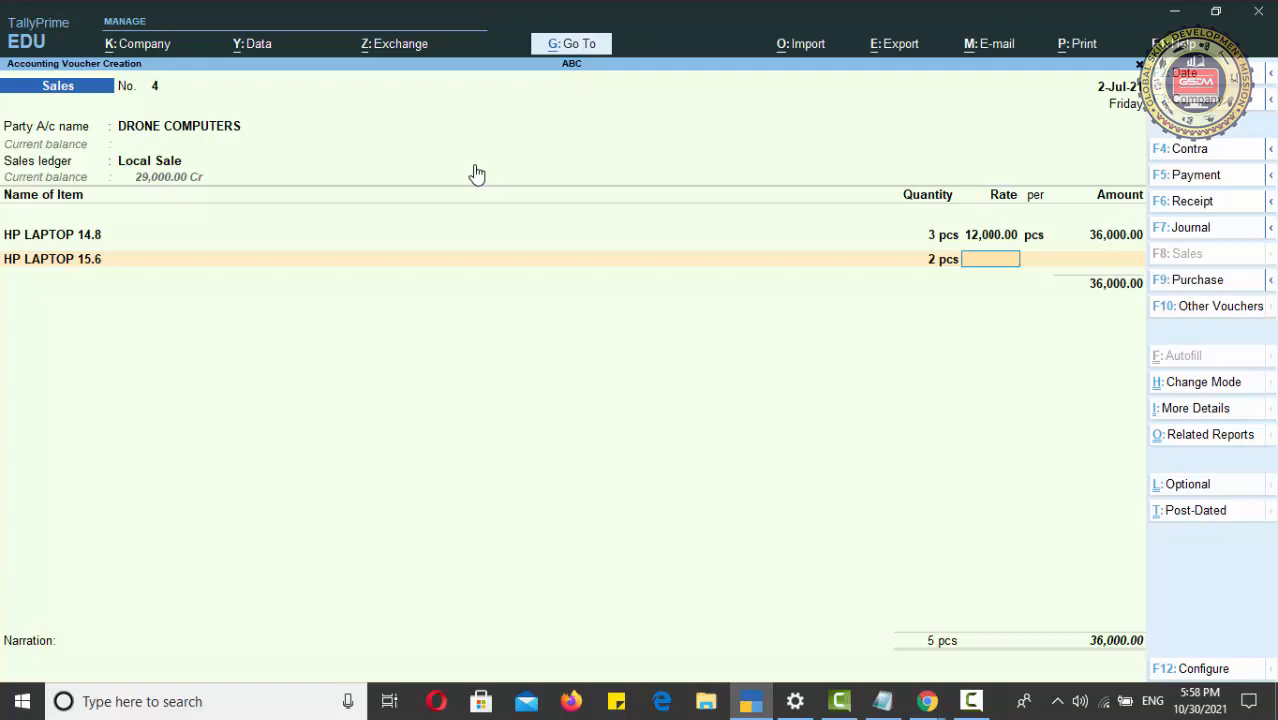
pyautogui.write('12,')
pyautogui.write('000')
pyautogui.press('Return')
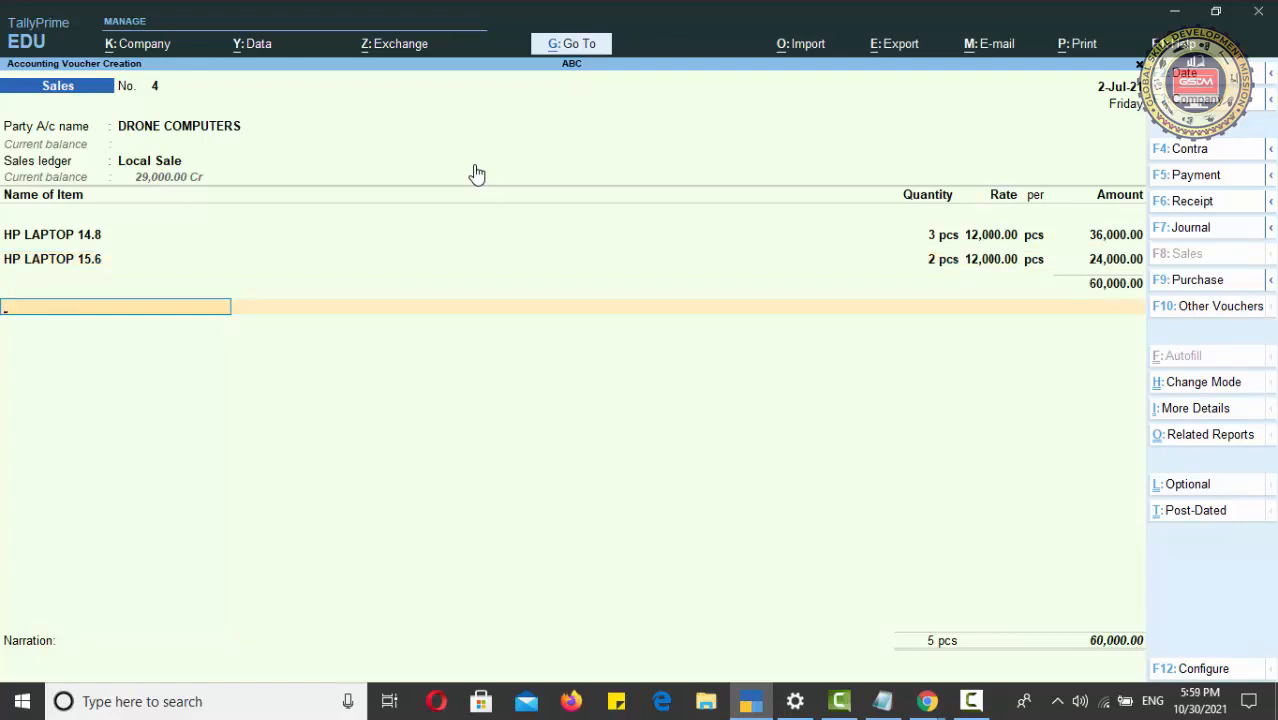
# End the item list, record the full bill amount as New Ref DRONE001, and save the sales voucher without a narration
pyautogui.press('Return')
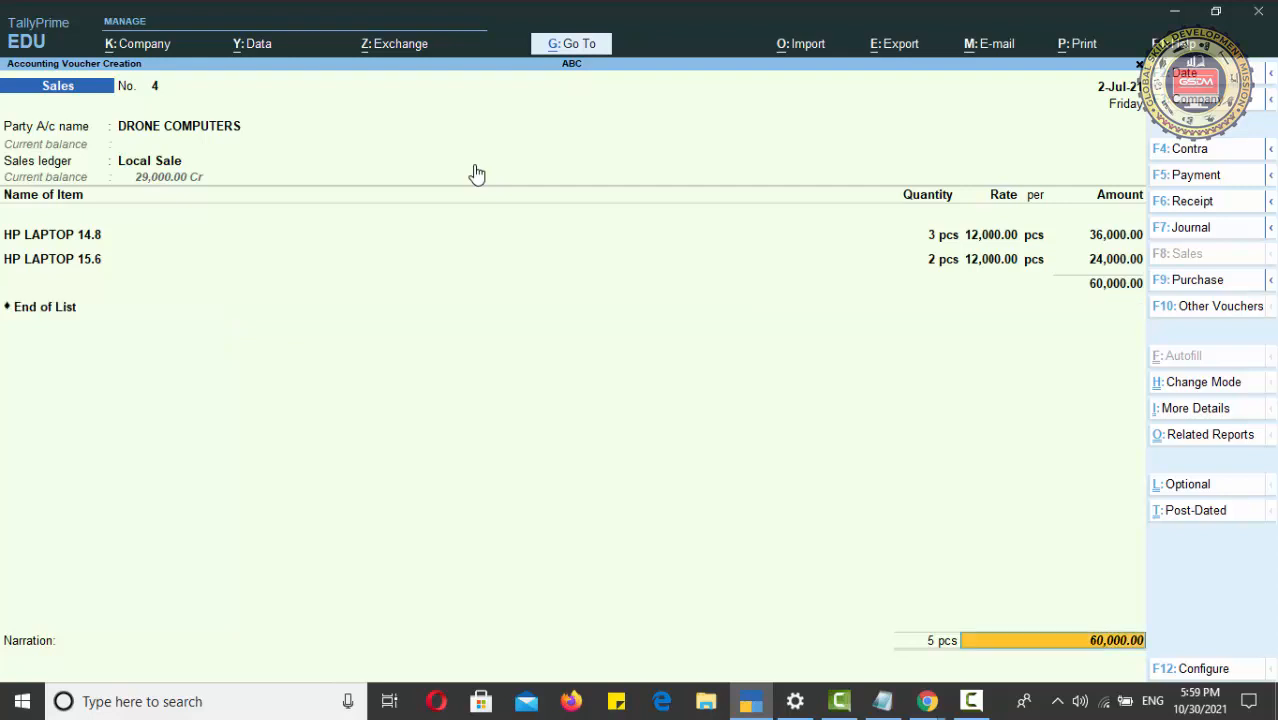
pyautogui.press('Return')
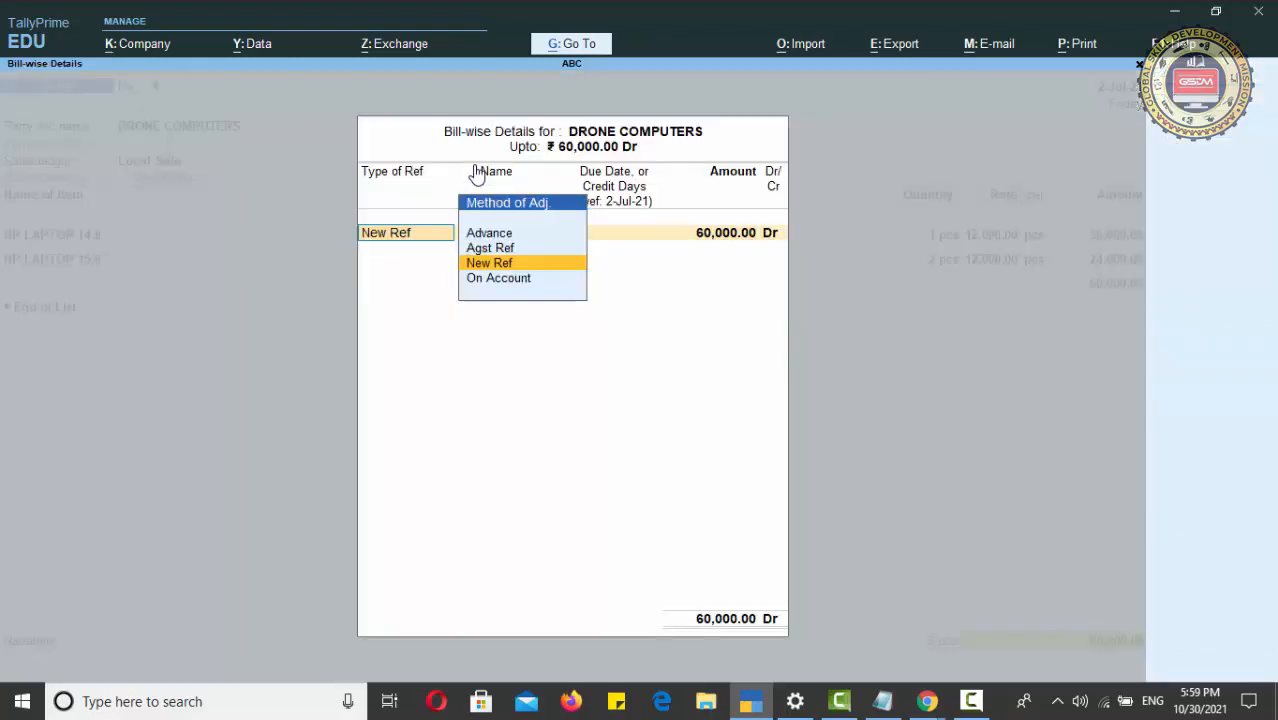
pyautogui.press('Return')
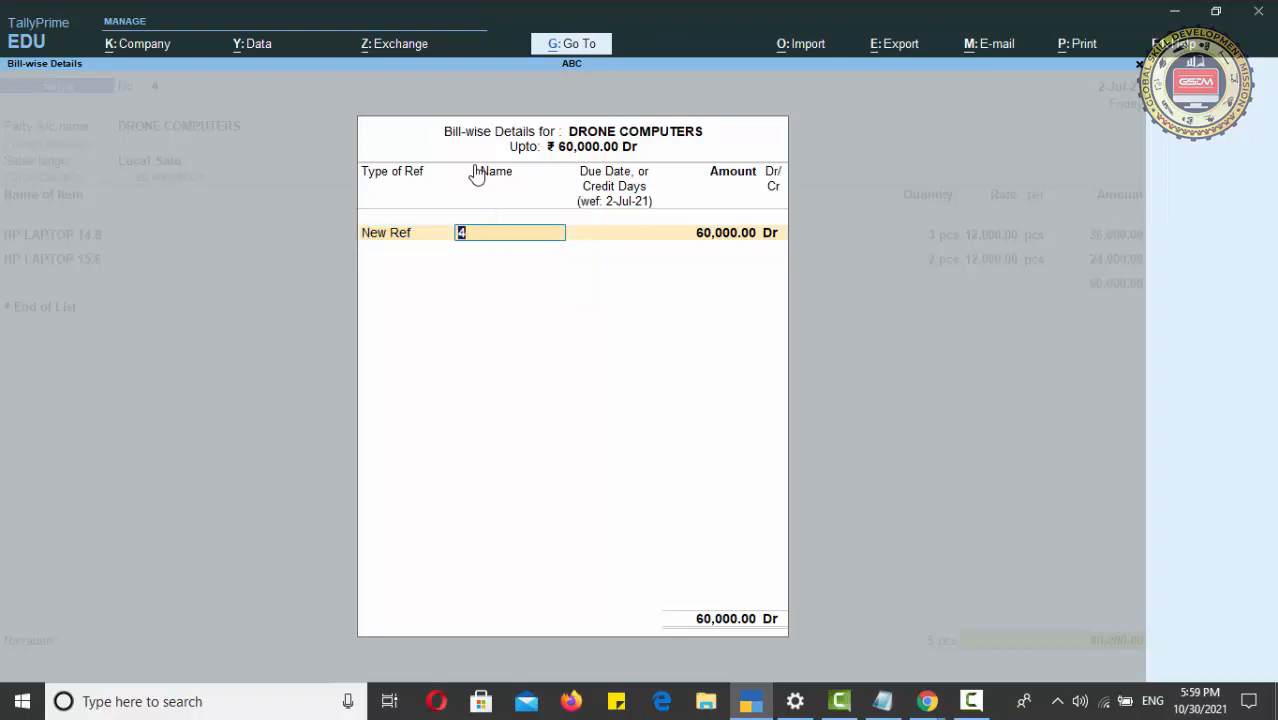
pyautogui.write('DRONE001')
pyautogui.press('Return')
pyautogui.press('Return')
pyautogui.press('Return')
pyautogui.press('Return')
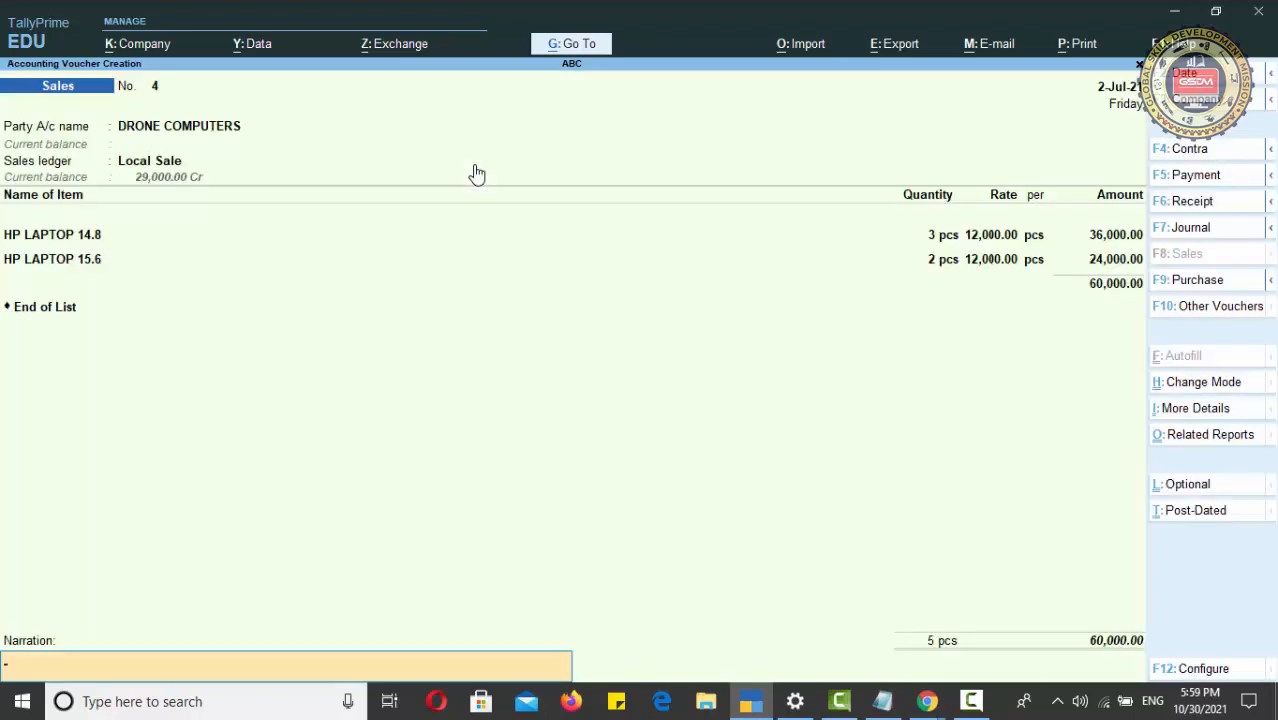
pyautogui.press('Return')
pyautogui.press('Return')
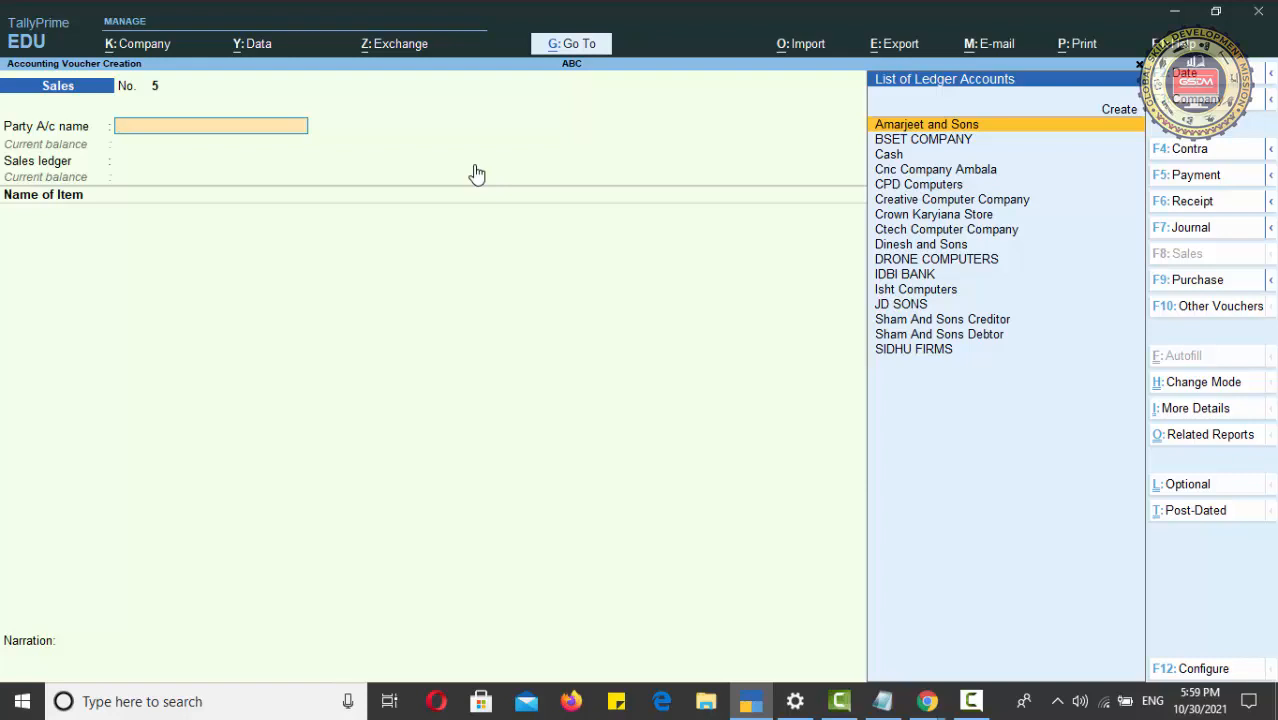
# Set the date of the new sales voucher to 31-7-2021
pyautogui.press('F2')
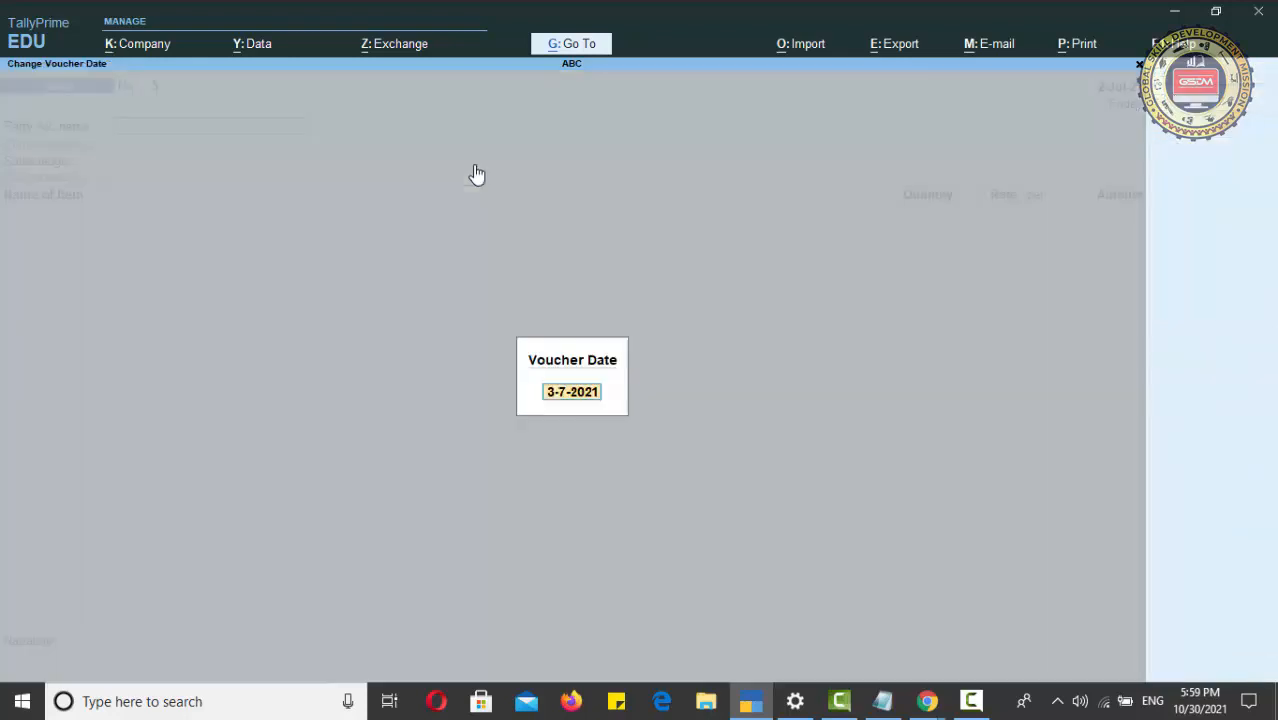
pyautogui.write('31-7')
pyautogui.press('Return')
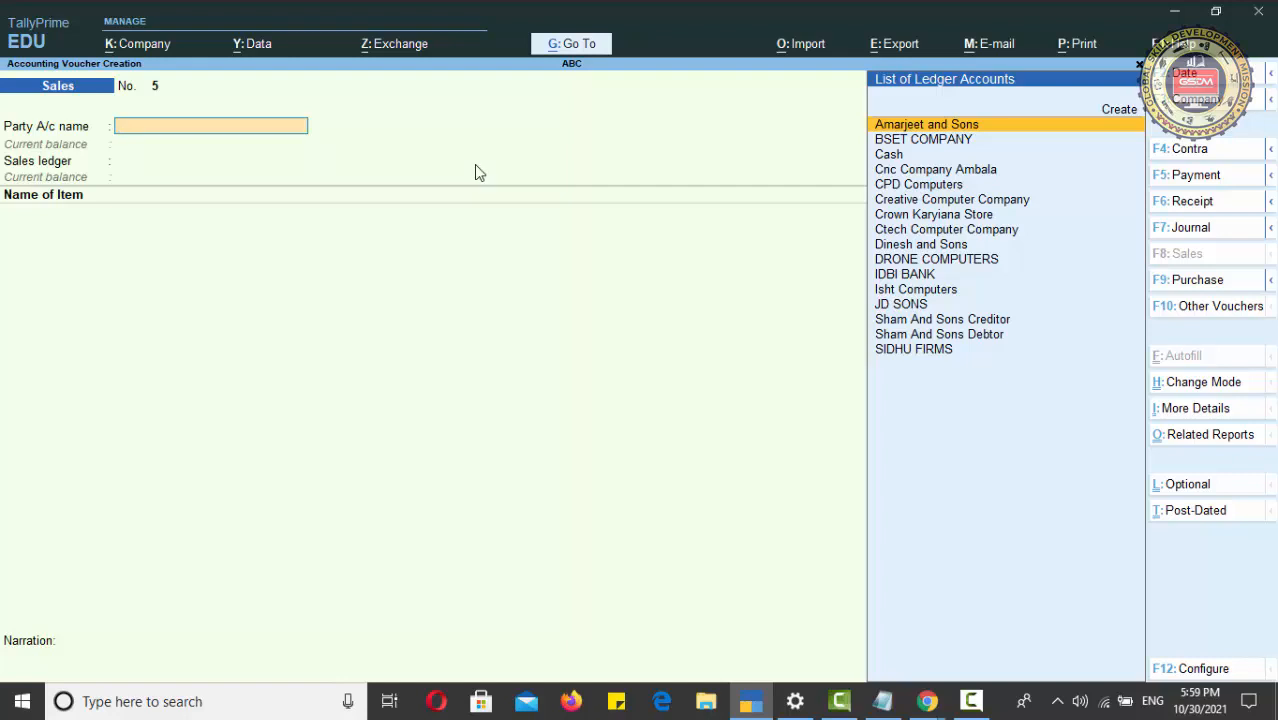
# Start a new party ledger named DEEPAL COMPUTERS from the voucher, keeping it under Sundry Debtors
pyautogui.hotkey('alt', 'c')
pyautogui.write('DEEPAL COMPTER')
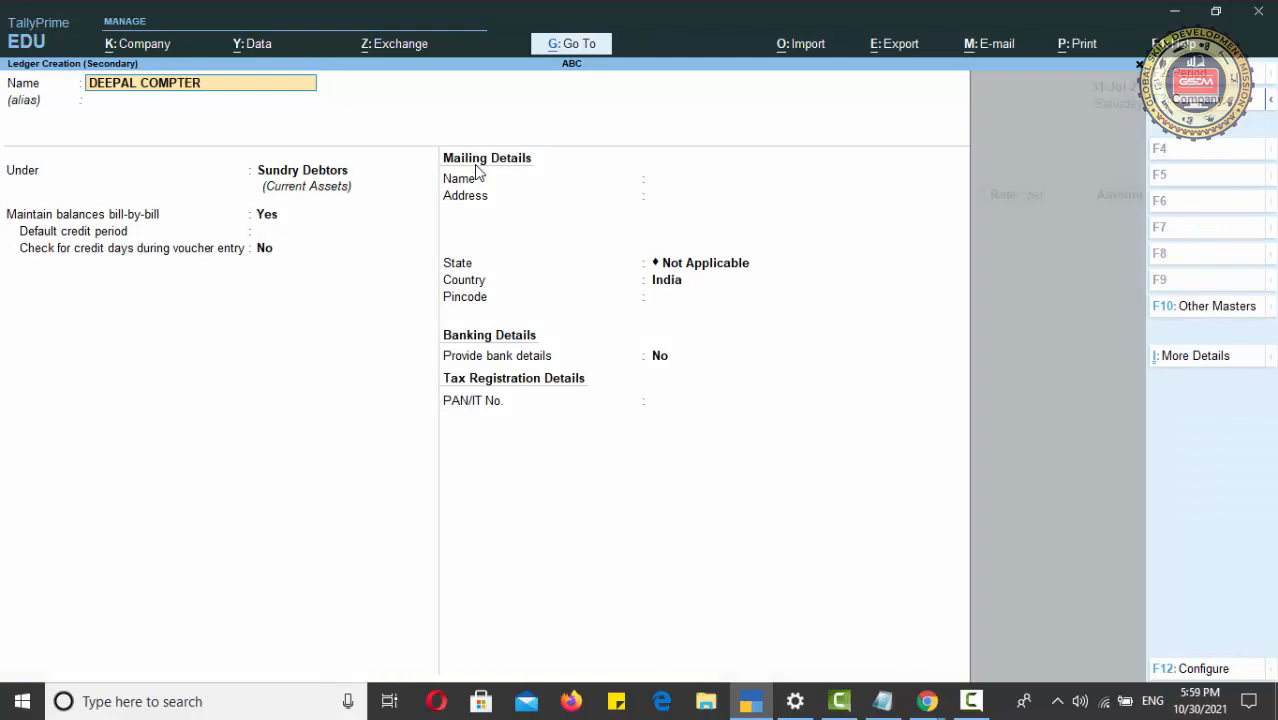
pyautogui.press('BackSpace')
pyautogui.press('BackSpace')
pyautogui.press('BackSpace')
pyautogui.write('UTERS')
pyautogui.press('Return')
pyautogui.press('Return')
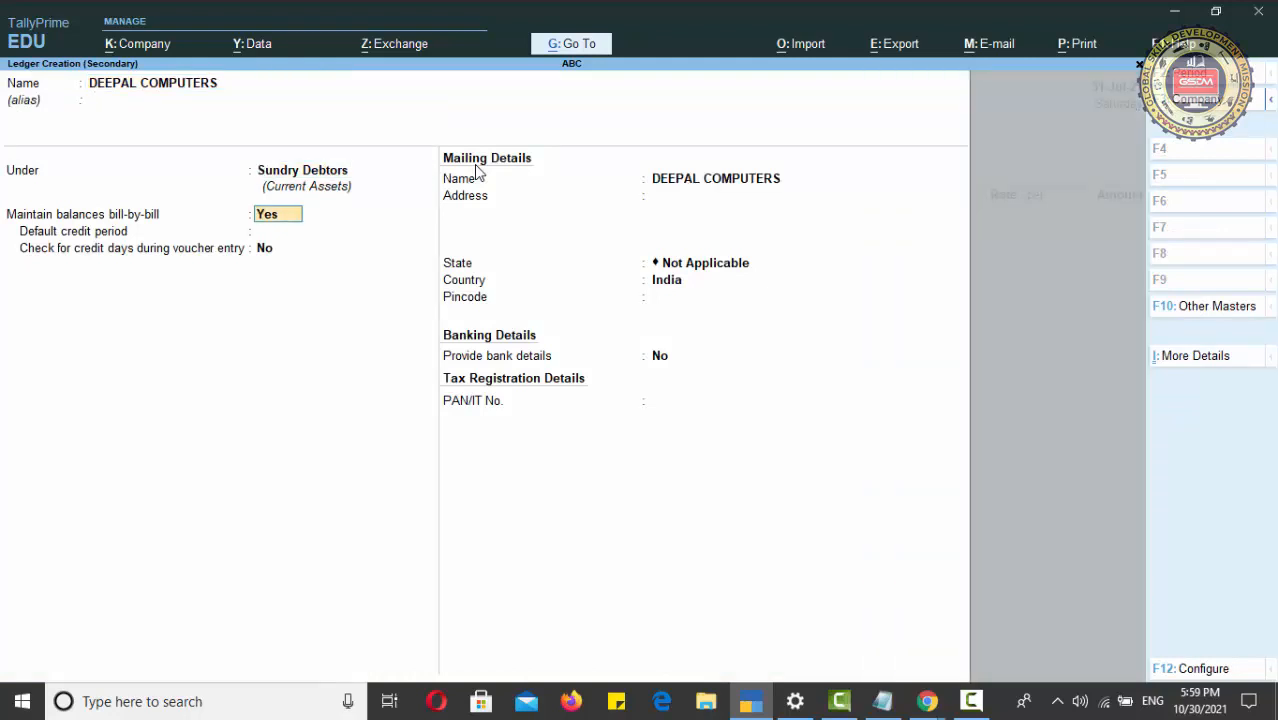
# Keep bill-by-bill balances on for DEEPAL COMPUTERS, set its state to Haryana, and save the ledger
pyautogui.press('Return')
pyautogui.press('Return')
pyautogui.press('Return')
pyautogui.press('Return')
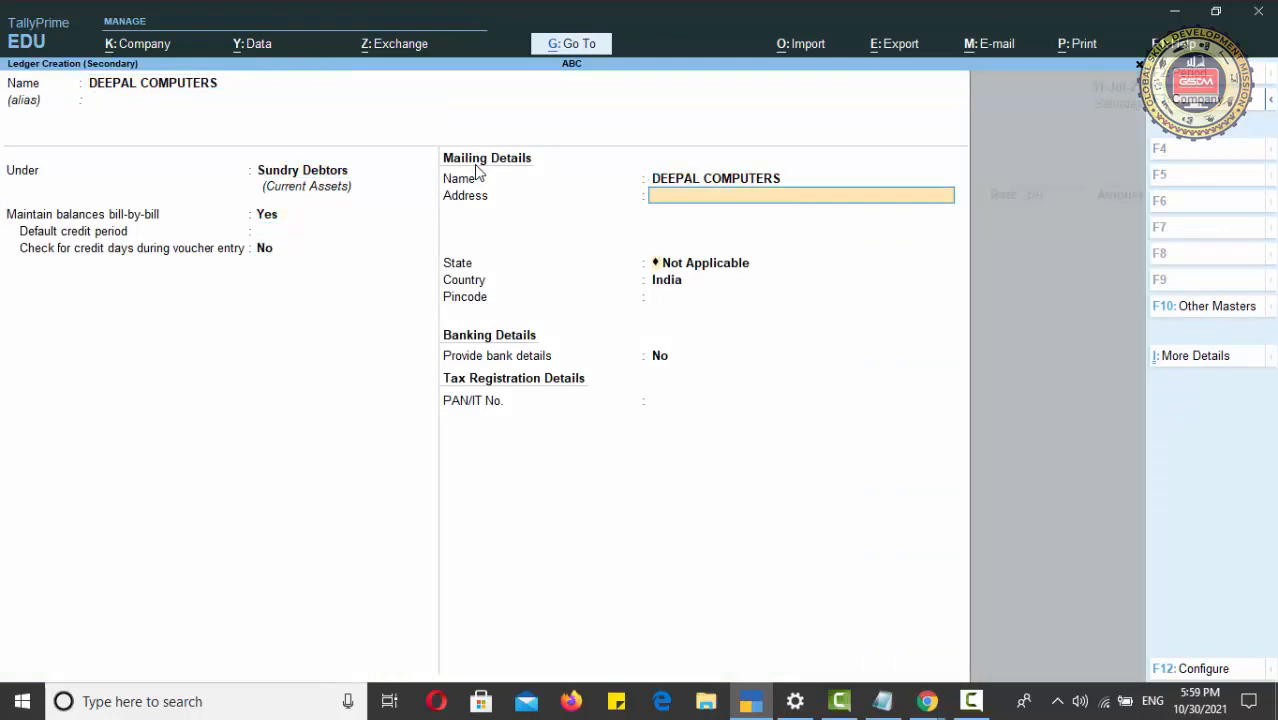
pyautogui.press('Return')
pyautogui.write('HARY')
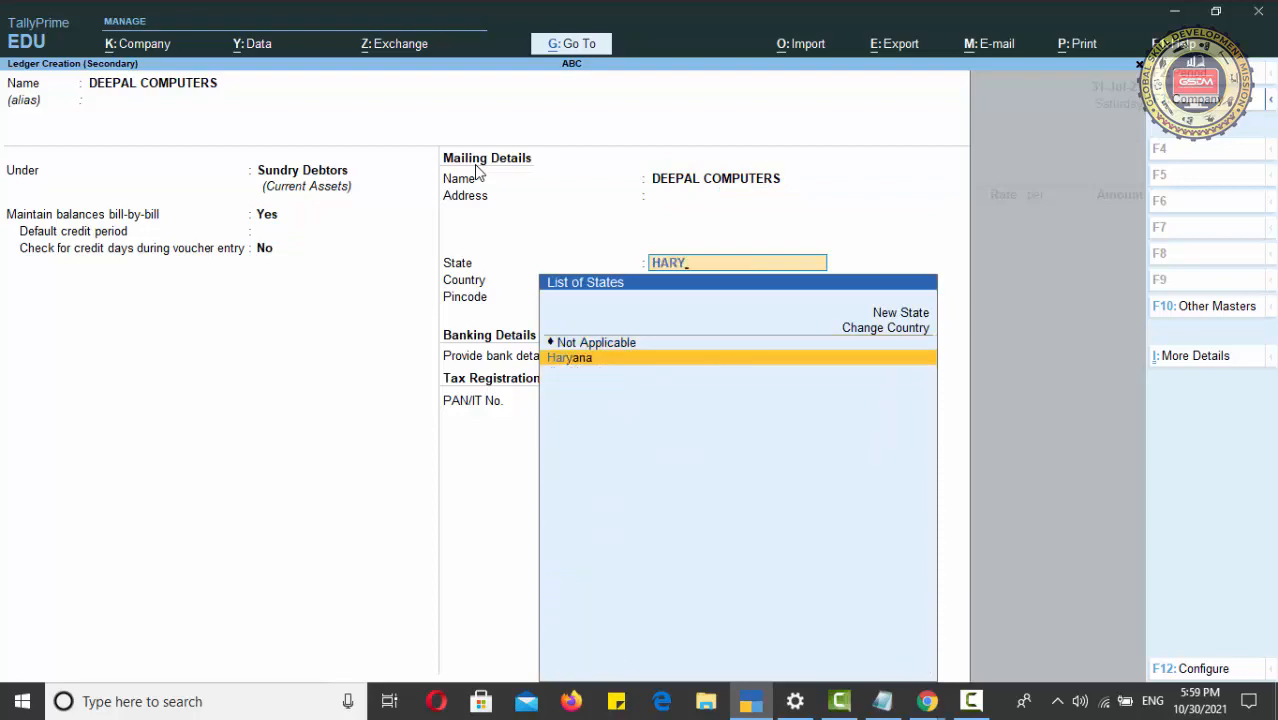
pyautogui.press('Return')
pyautogui.press('Return')
pyautogui.press('Return')
pyautogui.press('Return')
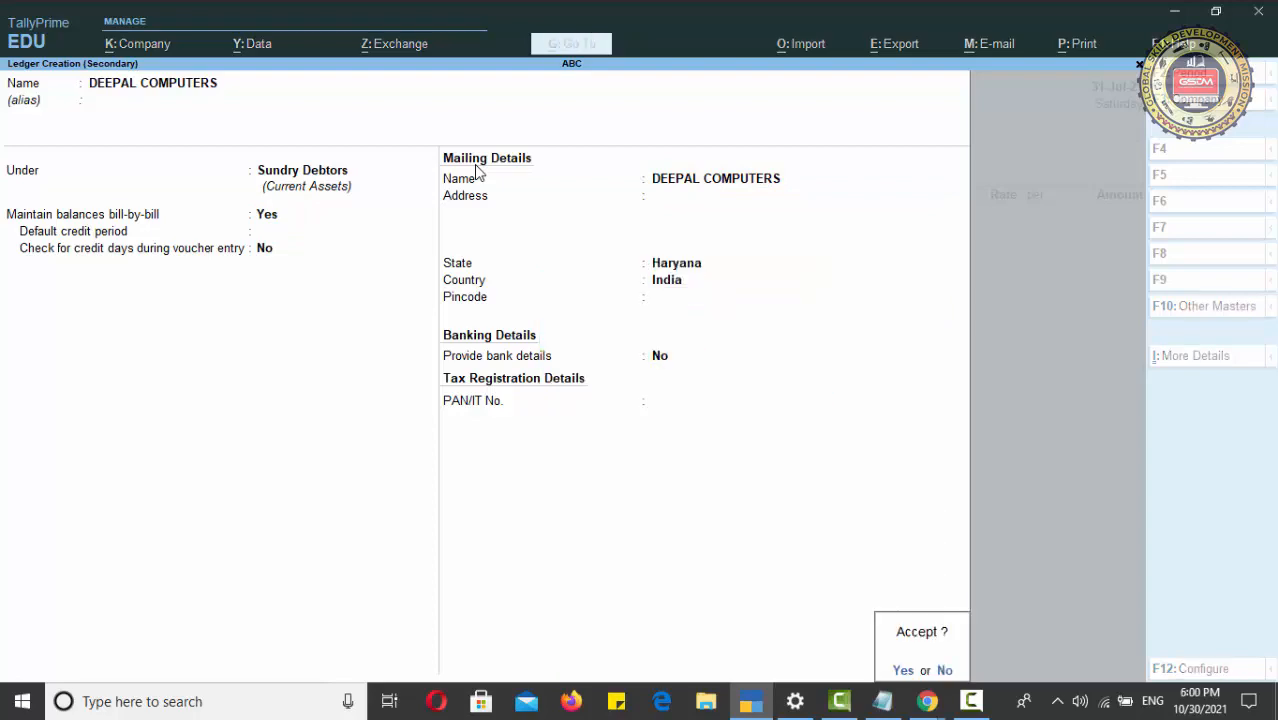
pyautogui.press('Return')
# Accept the DEEPAL COMPUTERS party details and select Local Sale as the sales ledger
pyautogui.hotkey('ctrl', 'a')
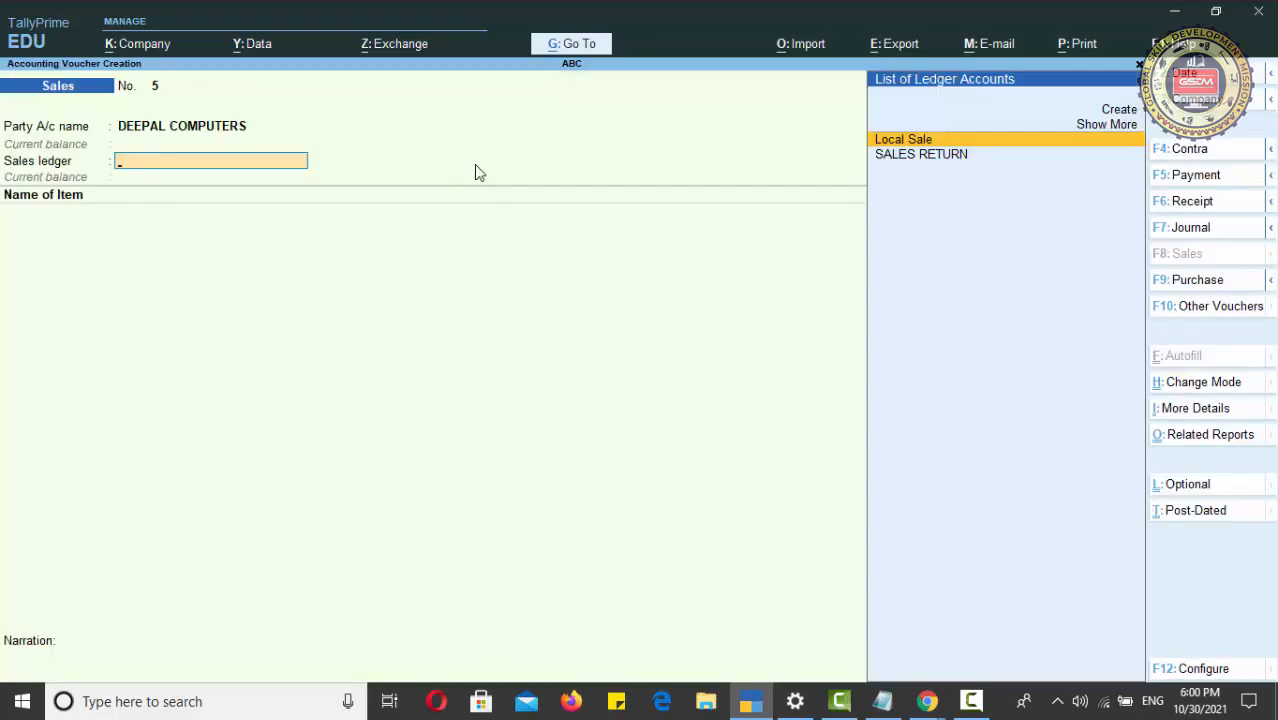
pyautogui.press('Return')
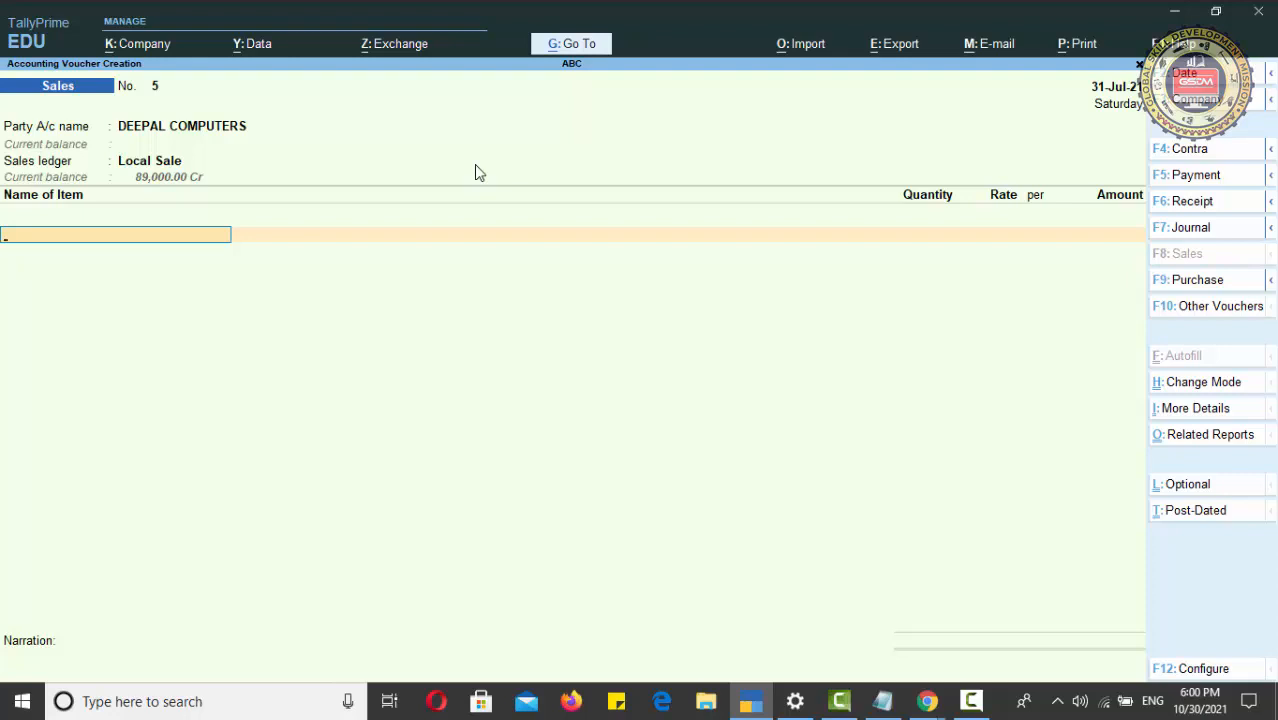
# Add 2 pcs of HP LAPTOP 14.8 at a rate of 13,000 per piece and end the item list
pyautogui.write('HP')
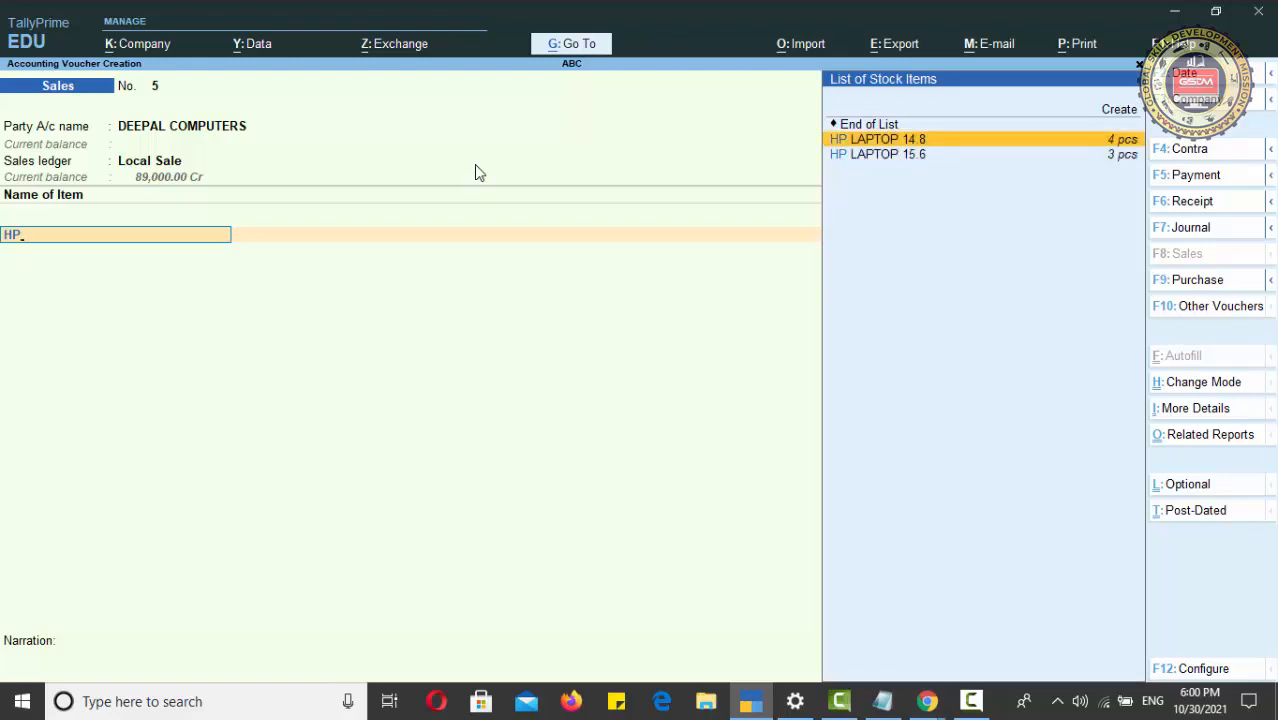
pyautogui.press('Return')
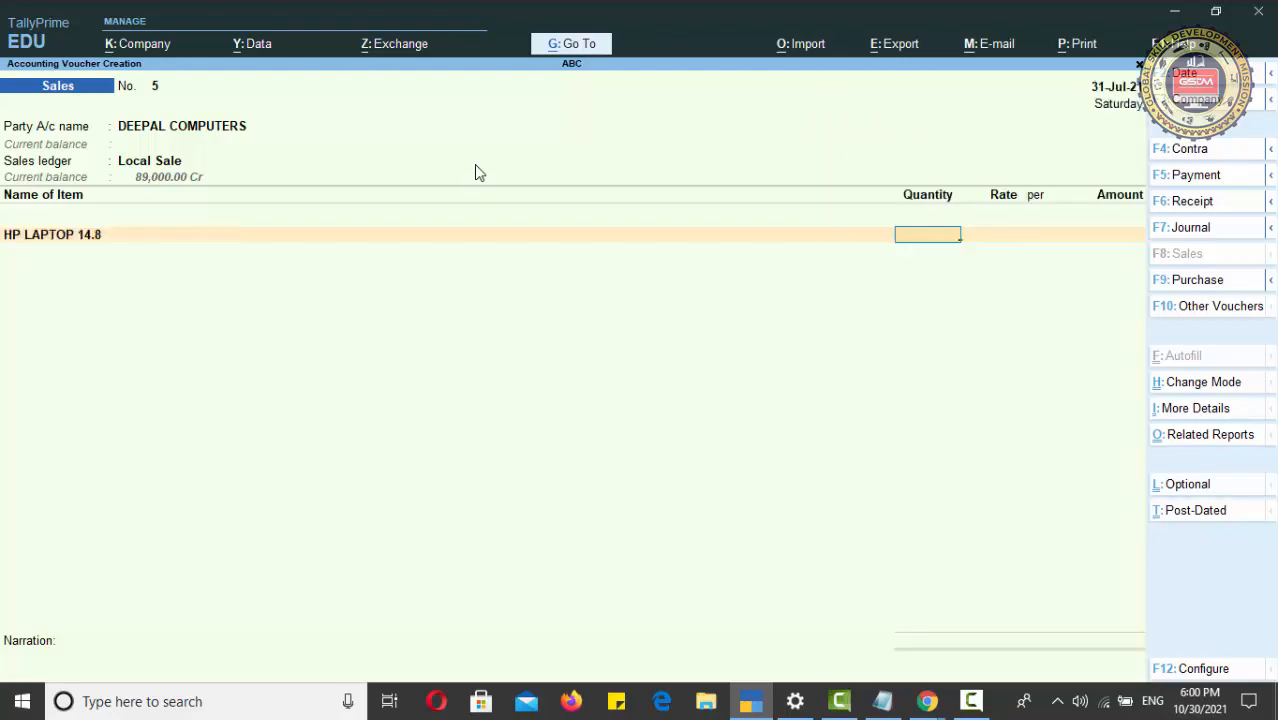
pyautogui.write('2')
pyautogui.press('Return')
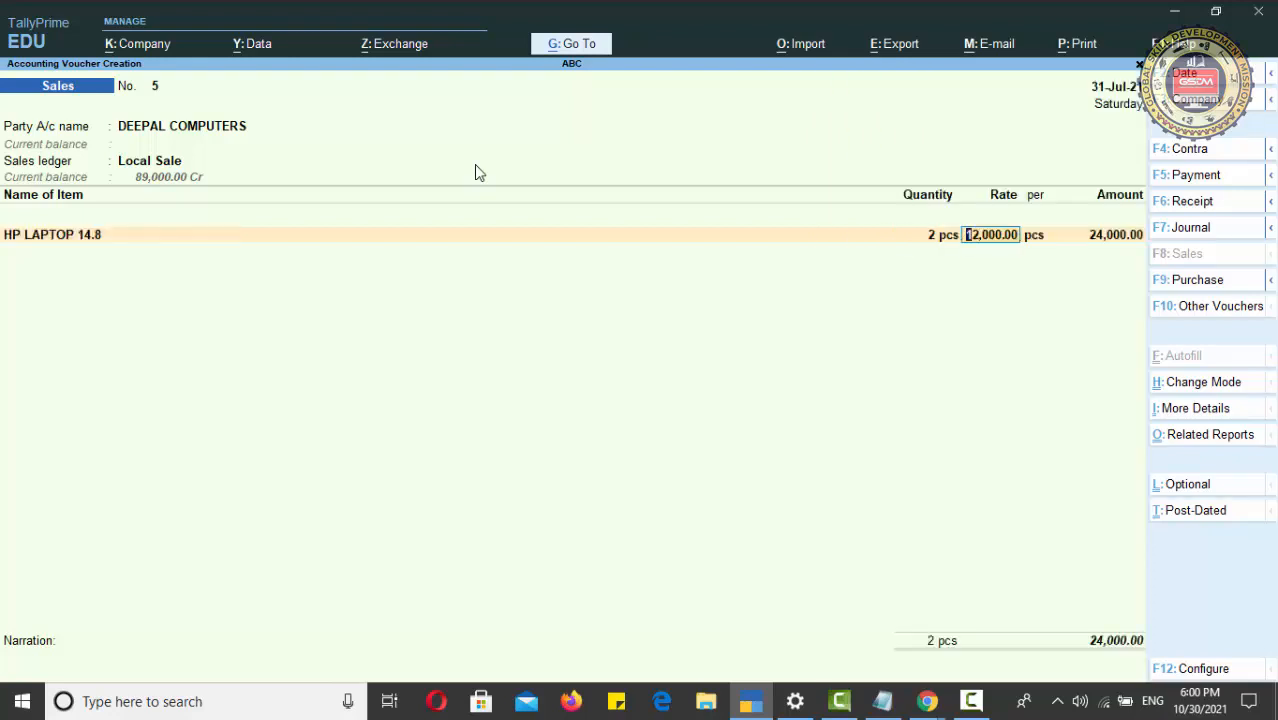
pyautogui.write('13,0')
pyautogui.write('000')
pyautogui.press('Return')
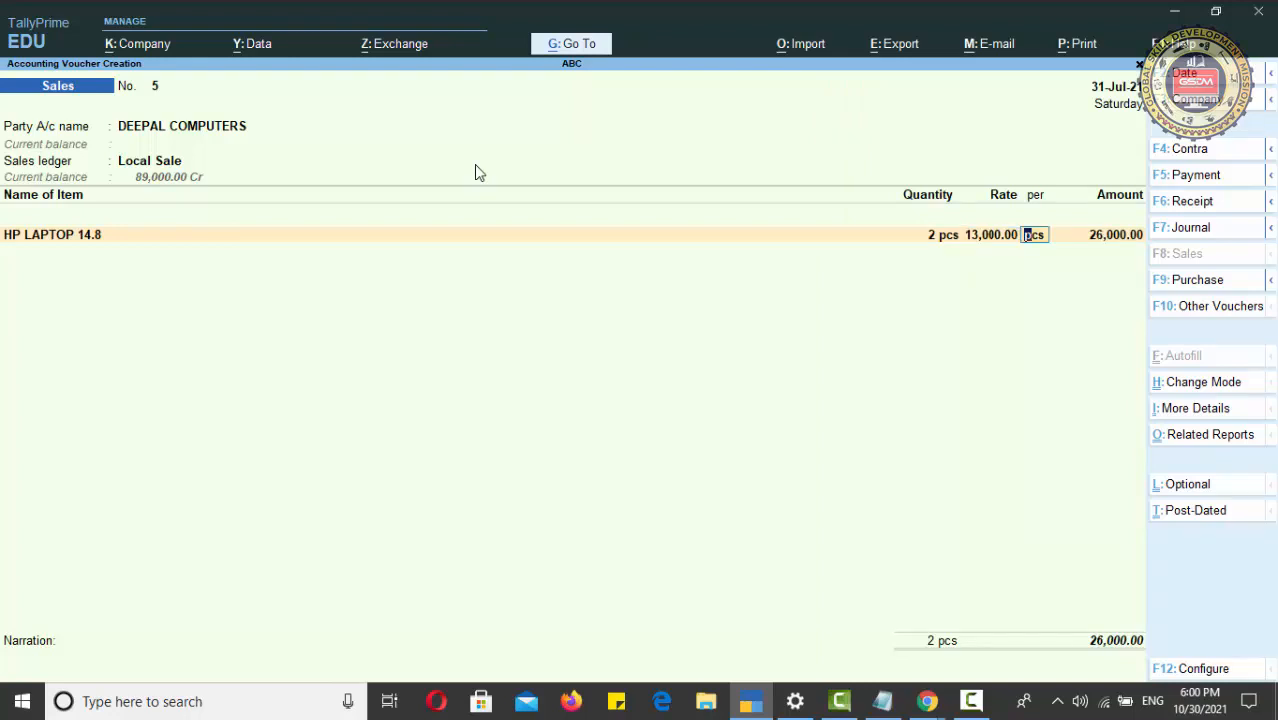
pyautogui.press('Return')
pyautogui.press('Return')
pyautogui.press('Return')
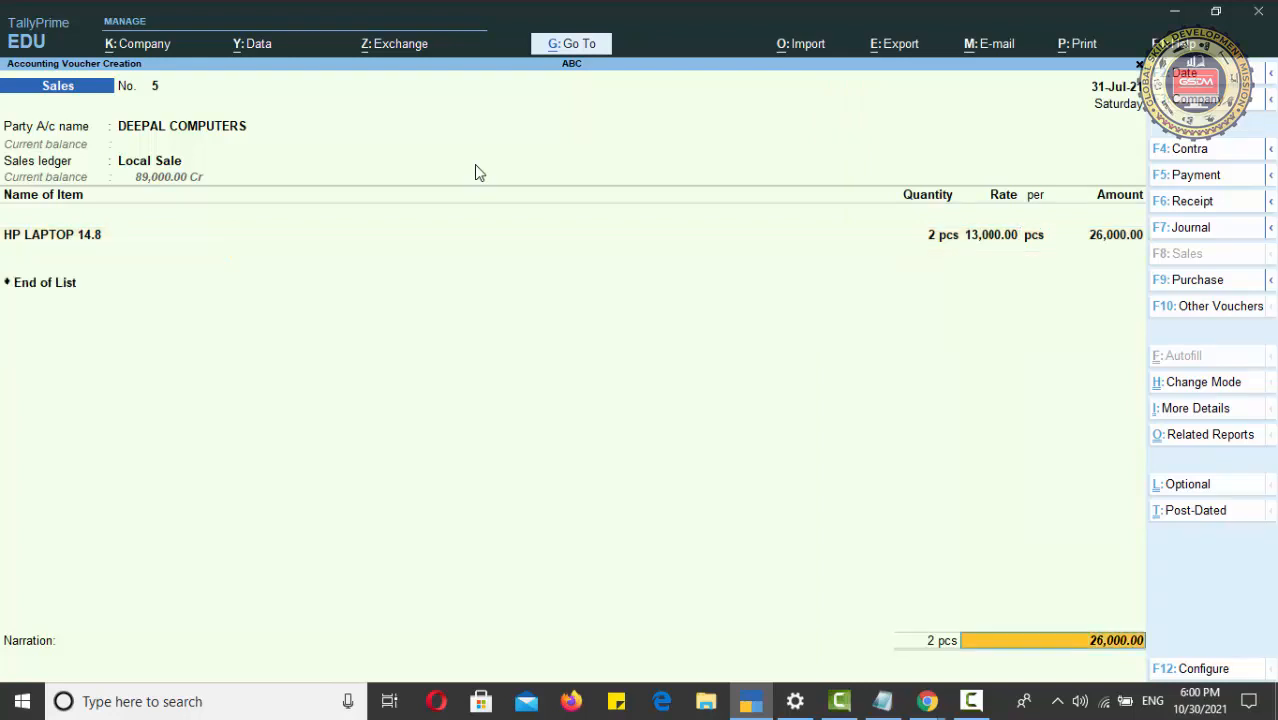
# Enter DEEPAL001 as the new bill reference for the full amount, leave the credit period blank, and save the sales voucher
pyautogui.press('Return')
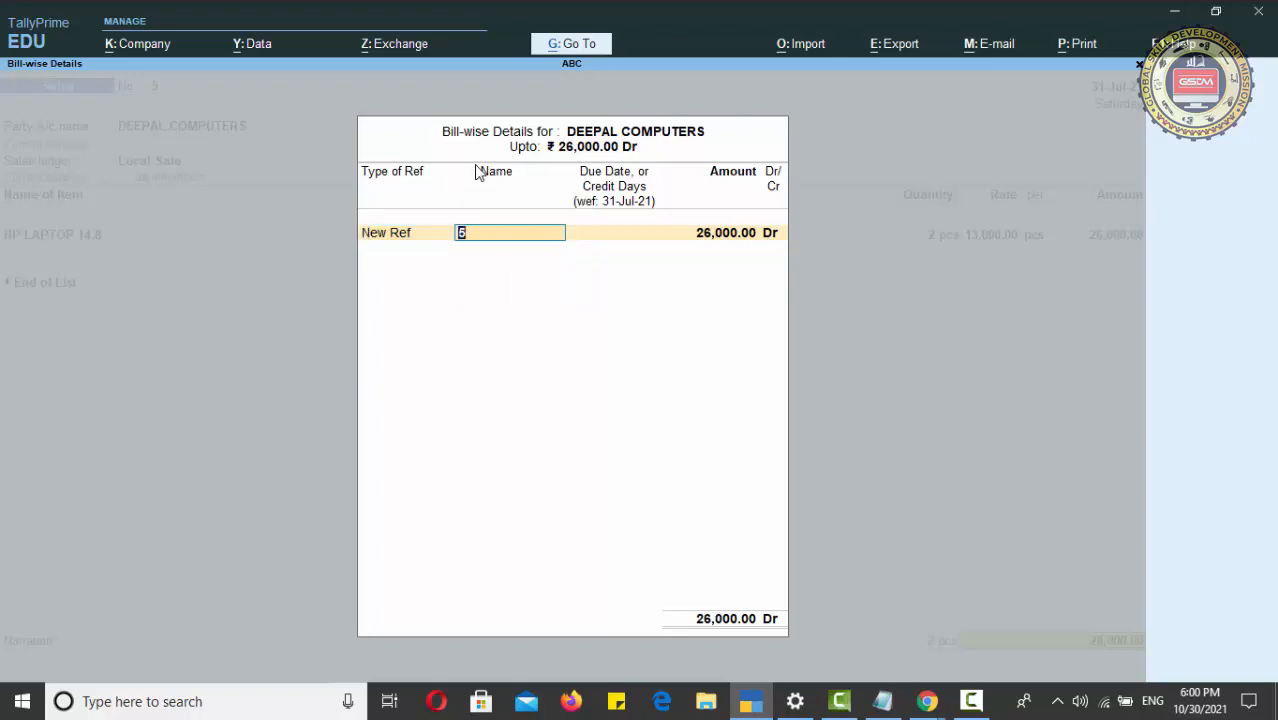
pyautogui.write('DEEPAL001')
pyautogui.press('Return')
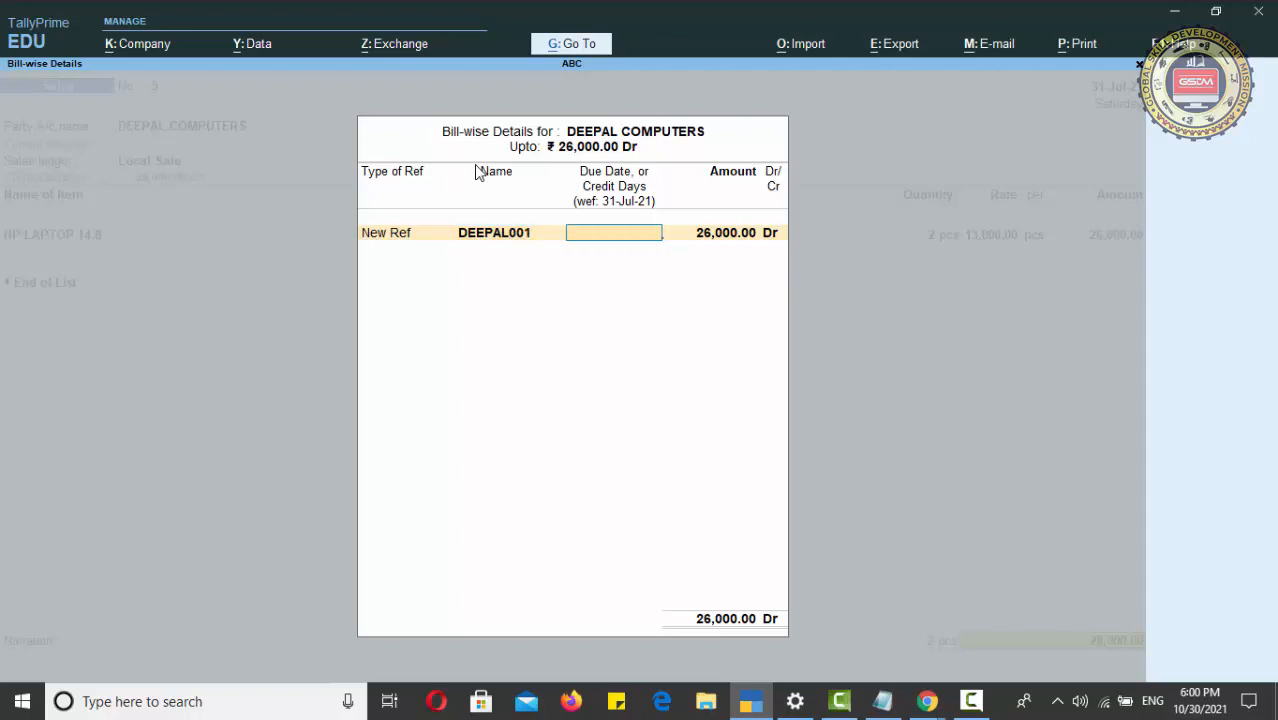
pyautogui.press('Return')
pyautogui.press('Return')
pyautogui.press('Return')
pyautogui.press('Return')
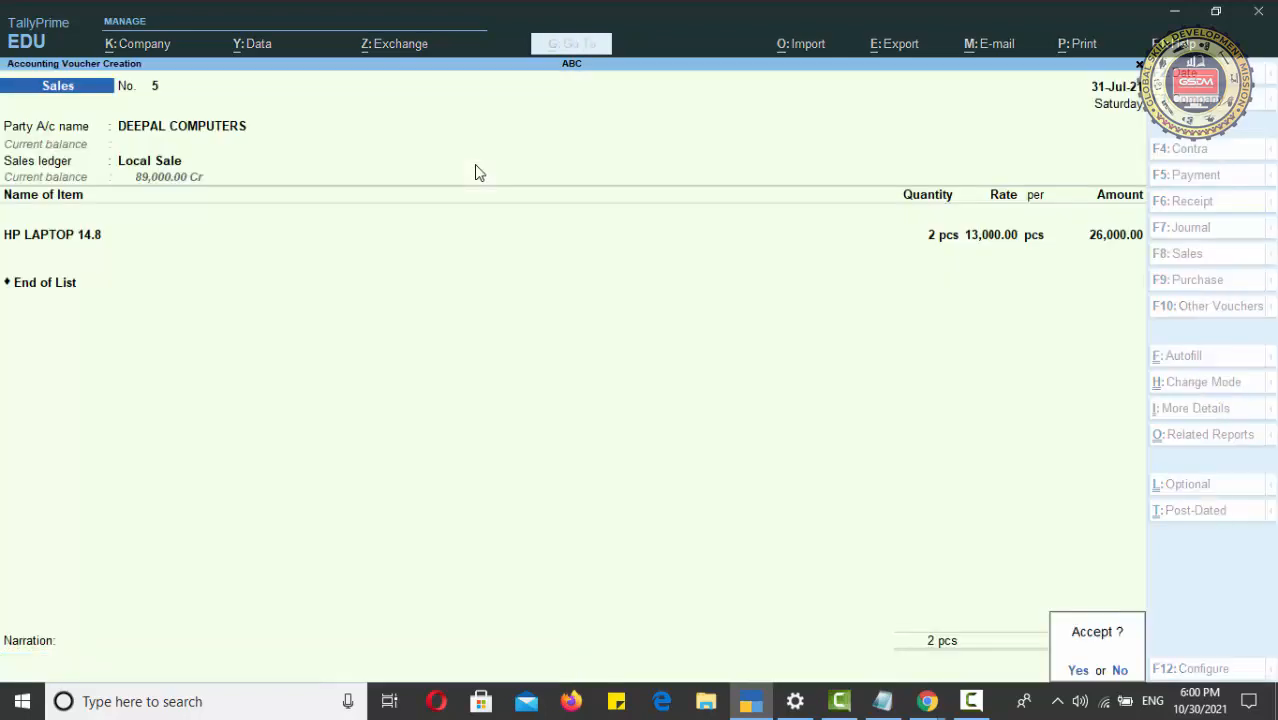
pyautogui.press('Return')
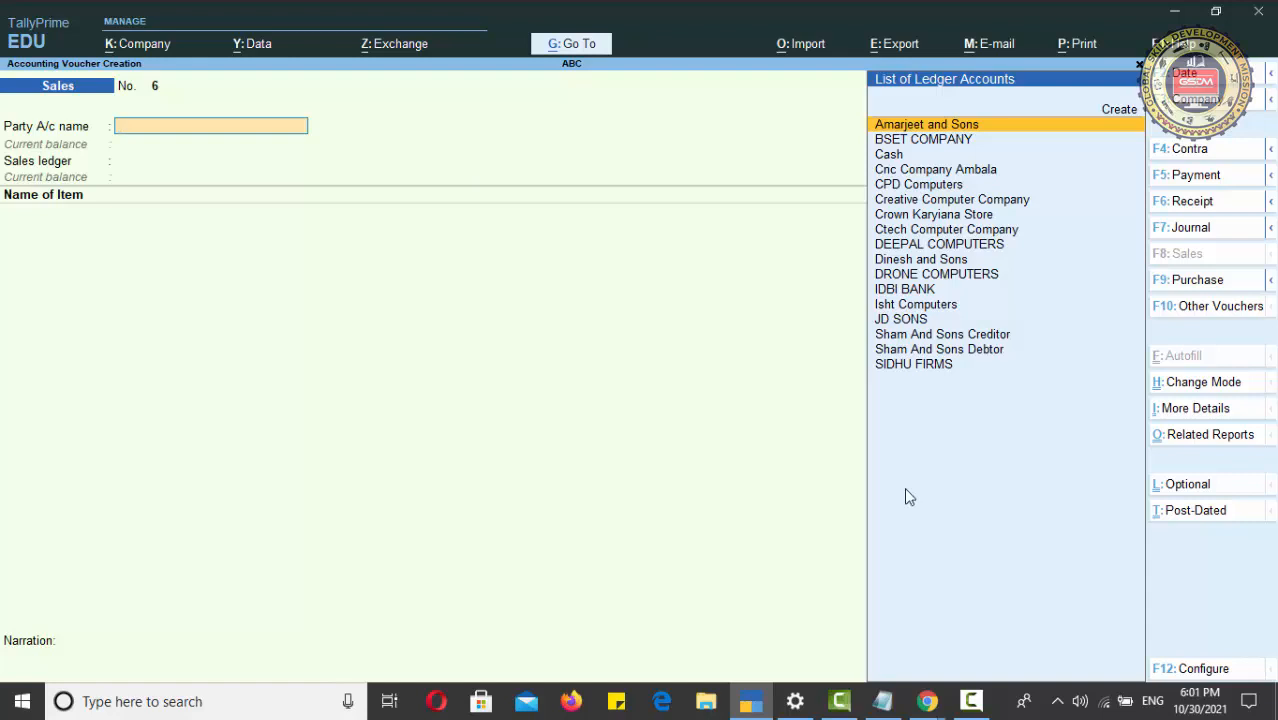
# Open the Stock Summary report, drill into the LAPTOPS group, and review the closing balance of each laptop item
pyautogui.press('ctrl')
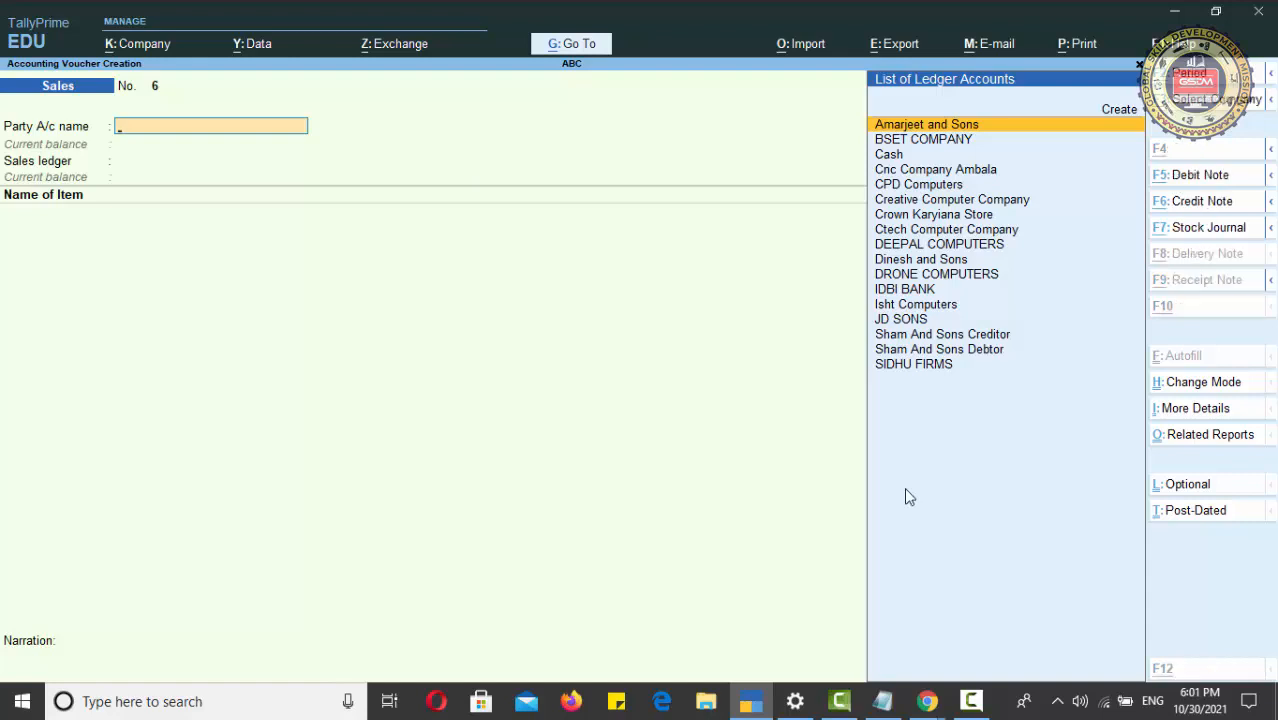
pyautogui.hotkey('alt', 'g')
pyautogui.write('STOCK')
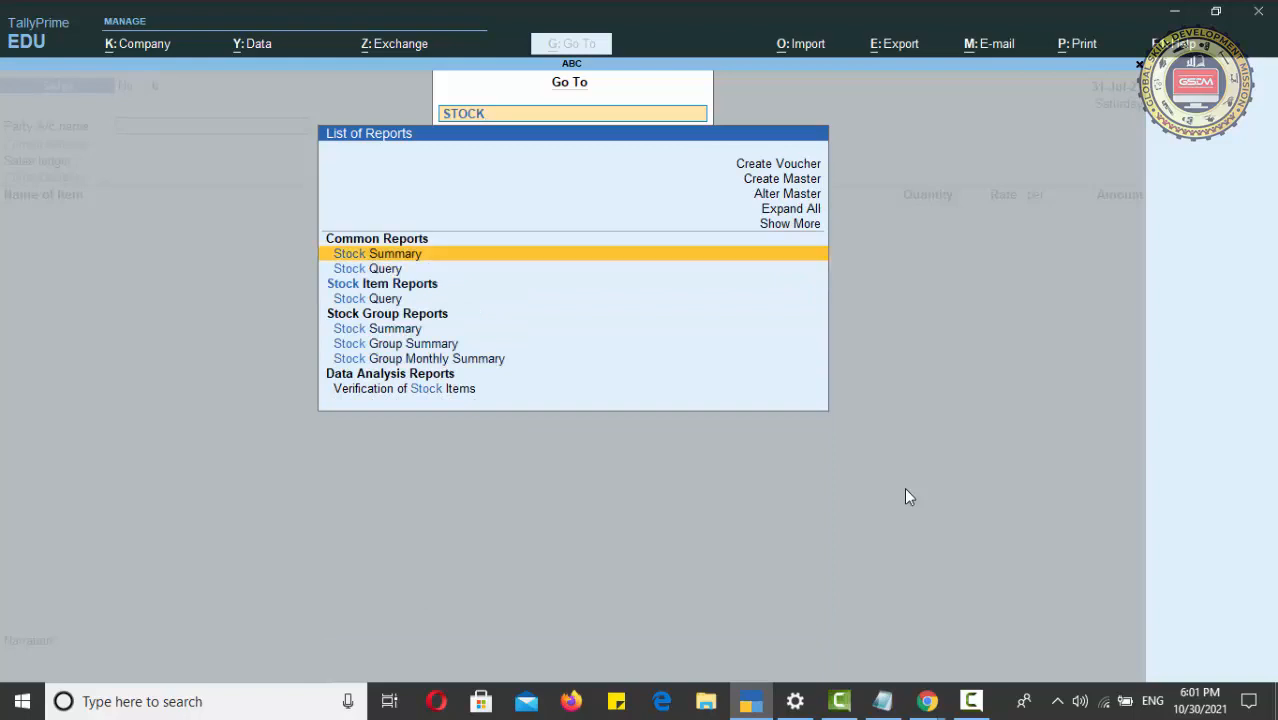
pyautogui.press('Return')
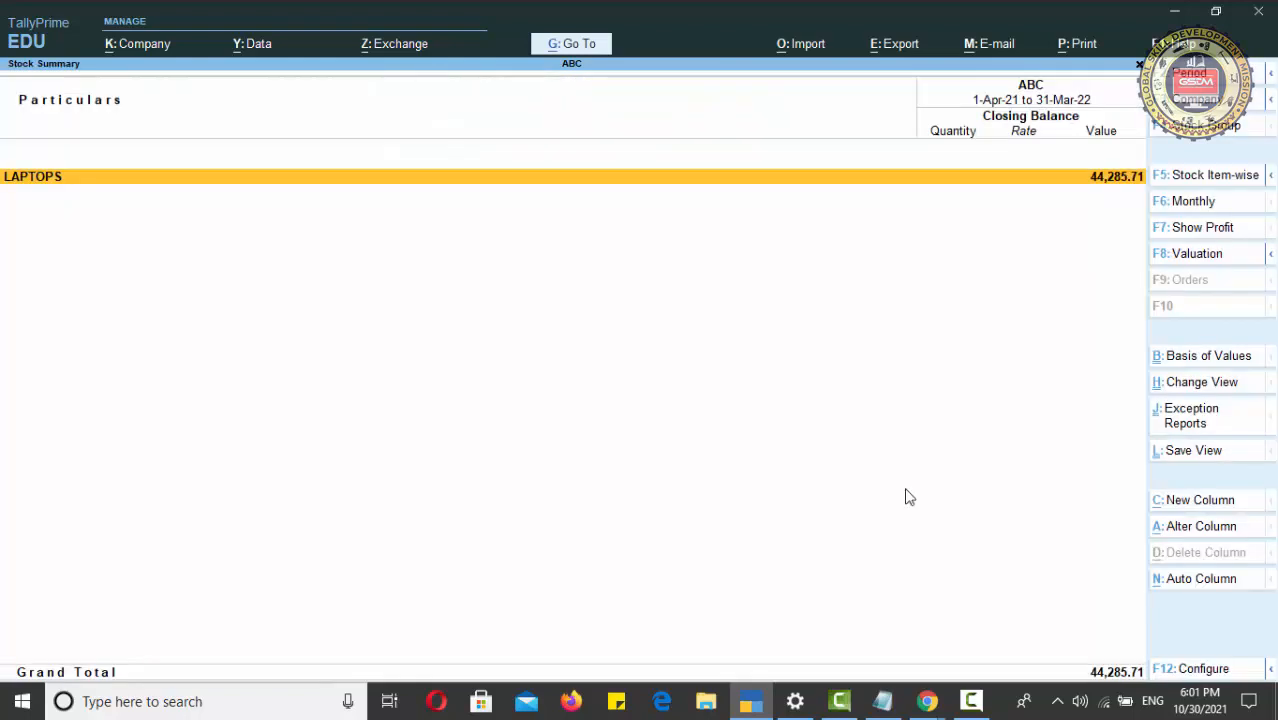
pyautogui.press('Return')
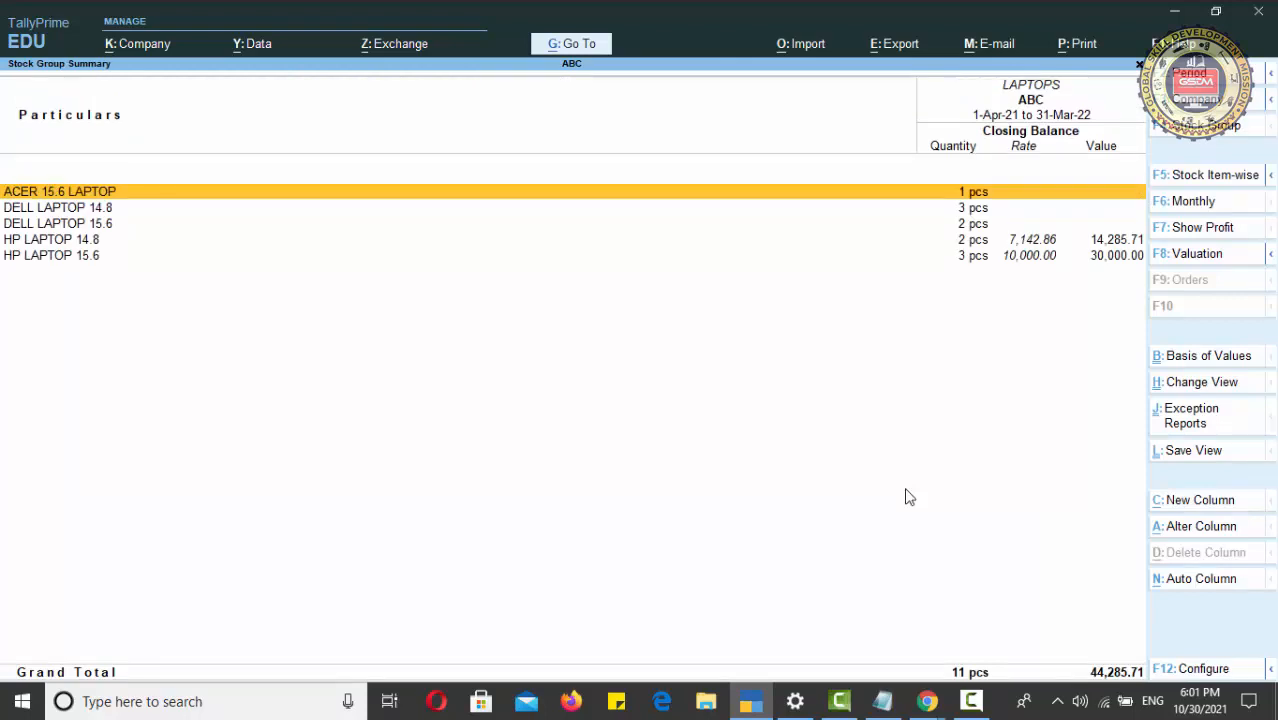
pyautogui.press('Down')
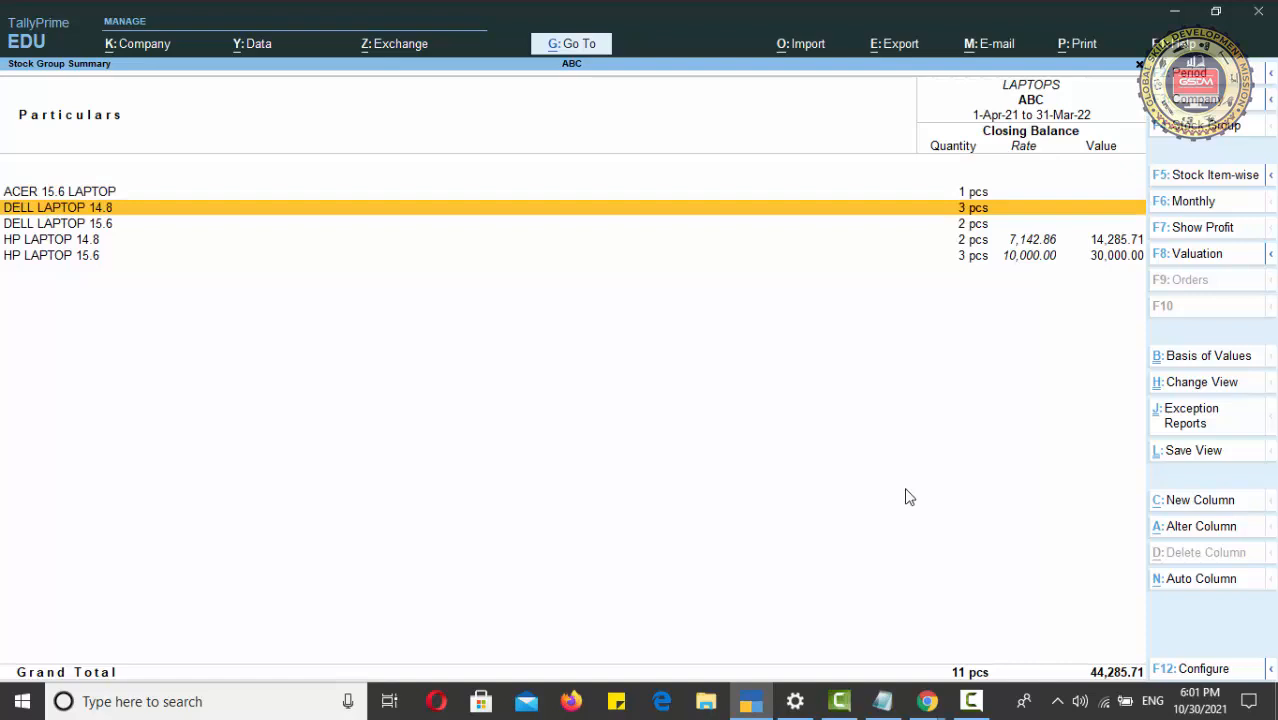
pyautogui.press('Down')
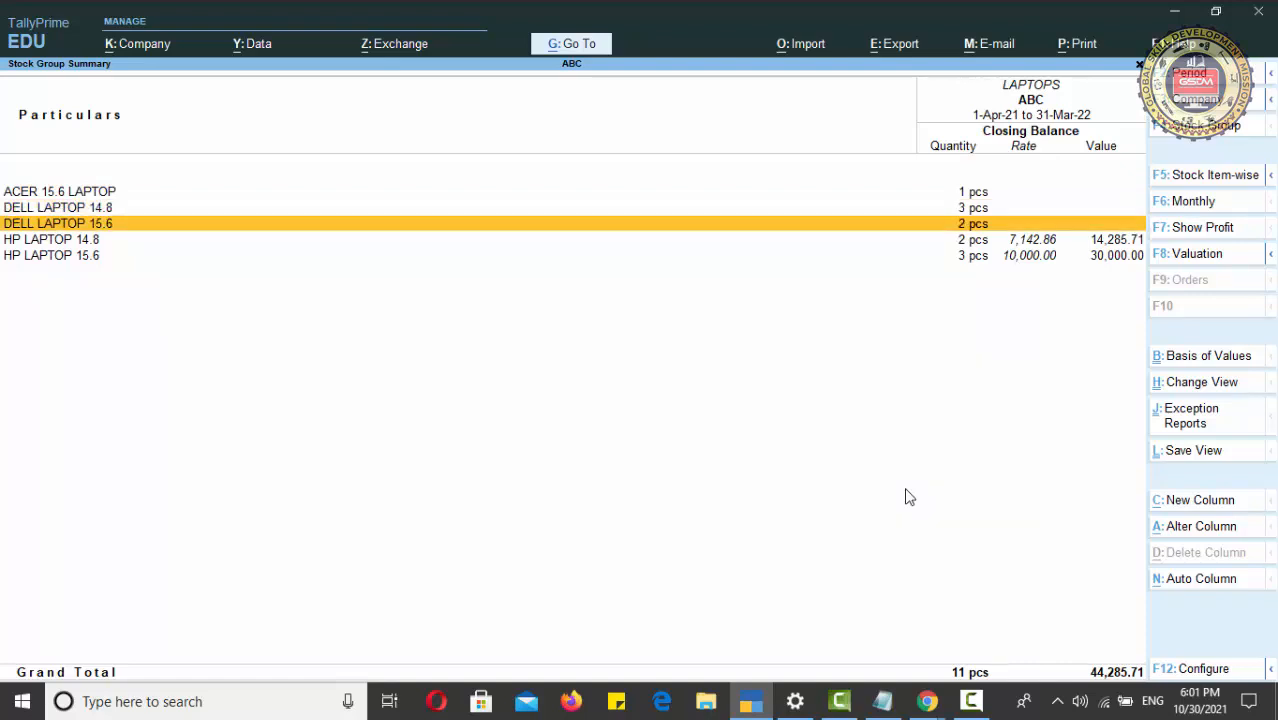
pyautogui.press('Down')
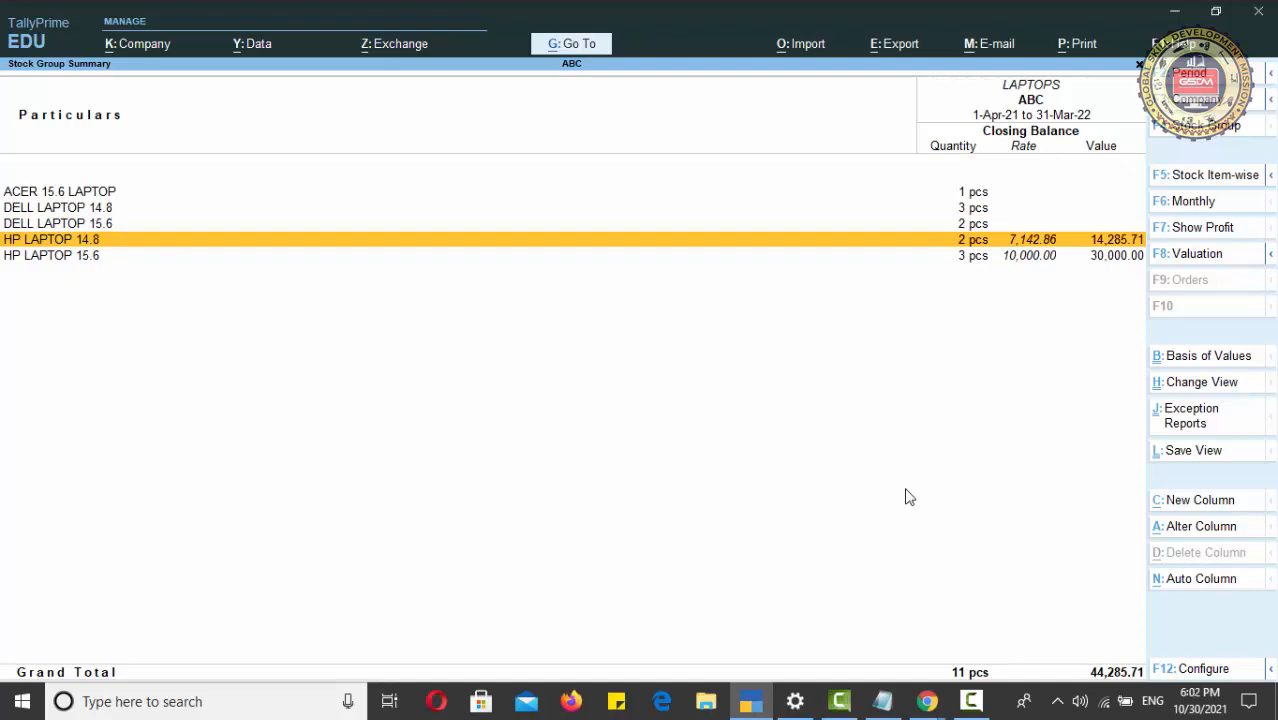
pyautogui.press('Down')
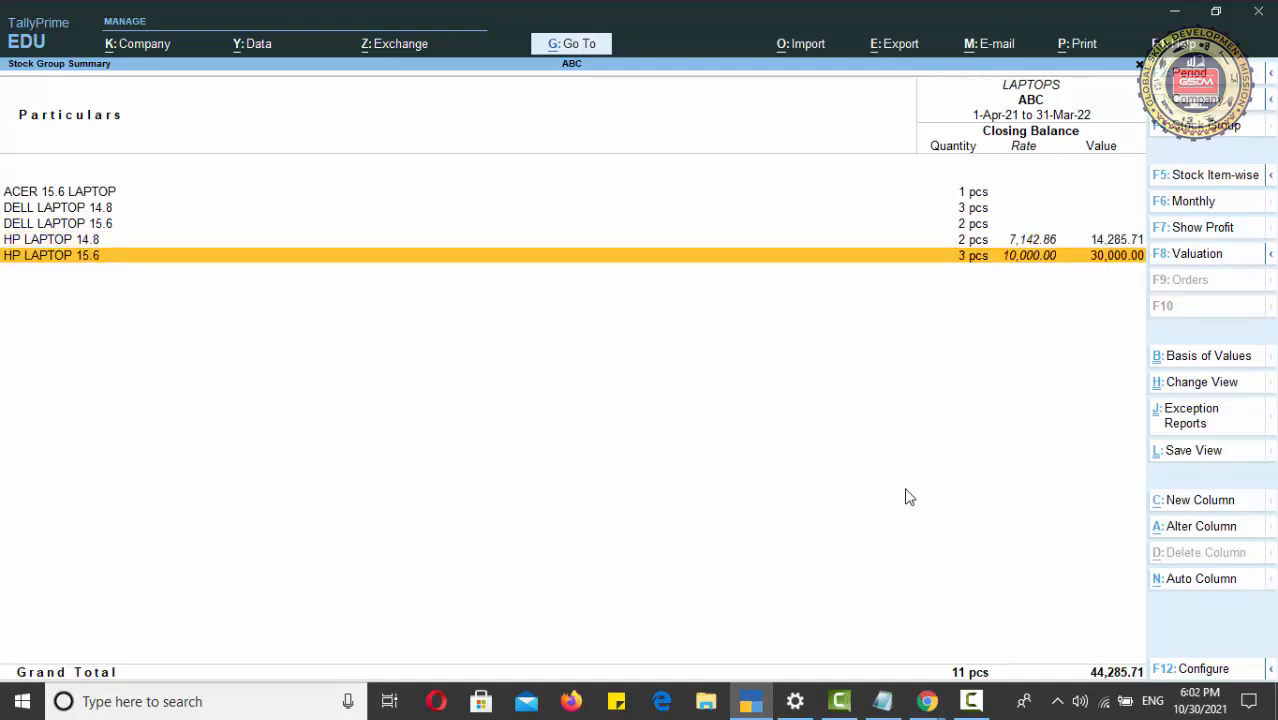
# Examine the July movements in HP LAPTOP 15.6's monthly summary, and close the stock reports to return to the sales voucher
pyautogui.press('Return')
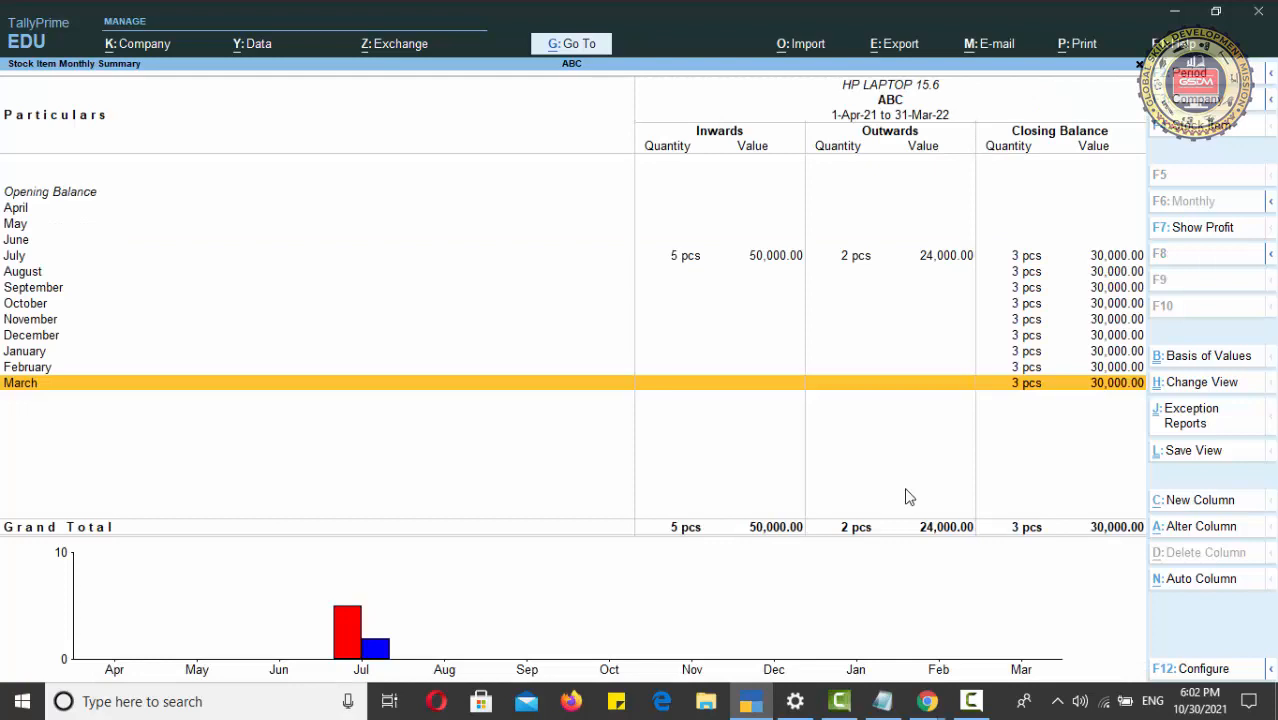
pyautogui.press('Up')
pyautogui.press('Up')
pyautogui.press('Up')
pyautogui.press('Up')
pyautogui.press('Up')
pyautogui.press('Up')
pyautogui.press('Up')
pyautogui.press('Up')
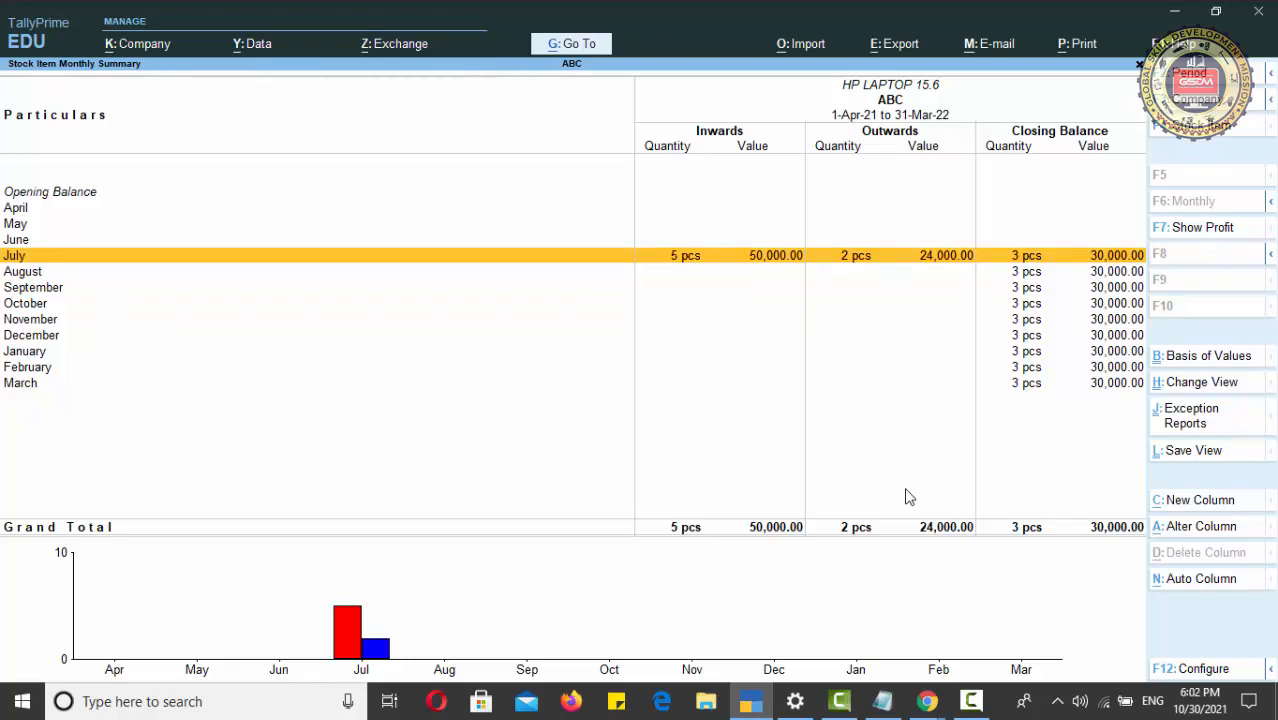
pyautogui.press('Escape')
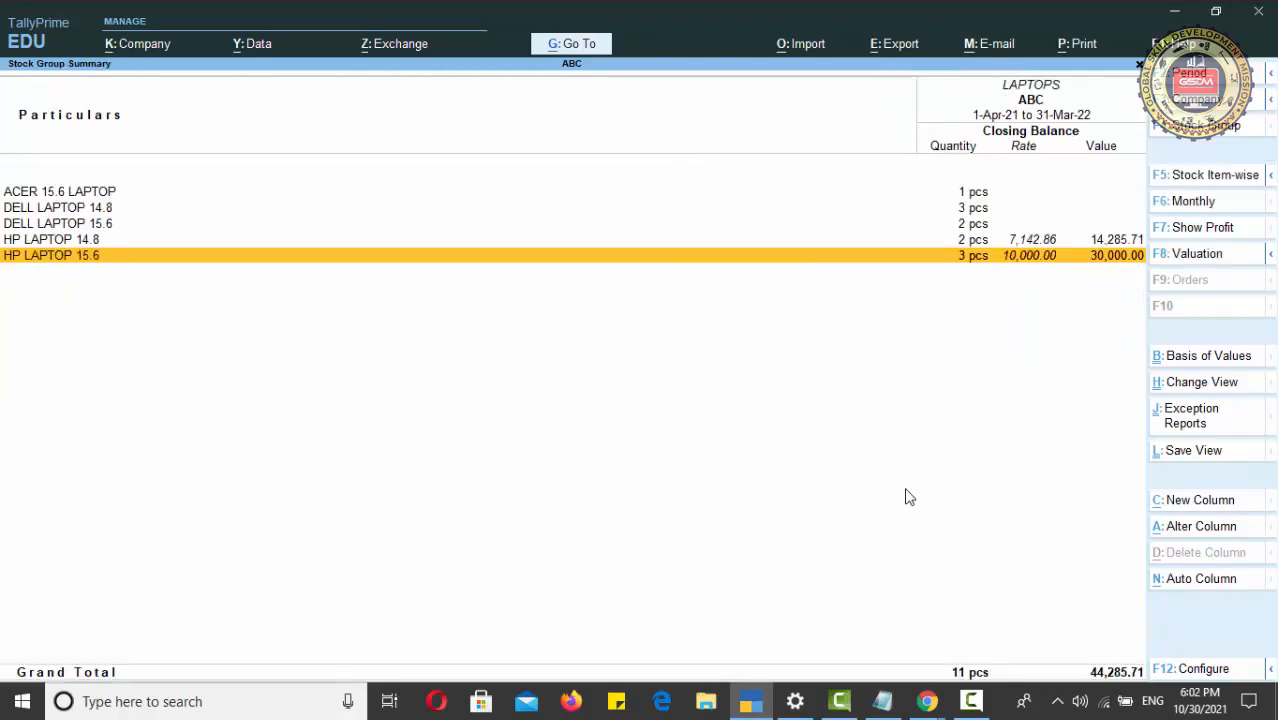
pyautogui.press('Escape')
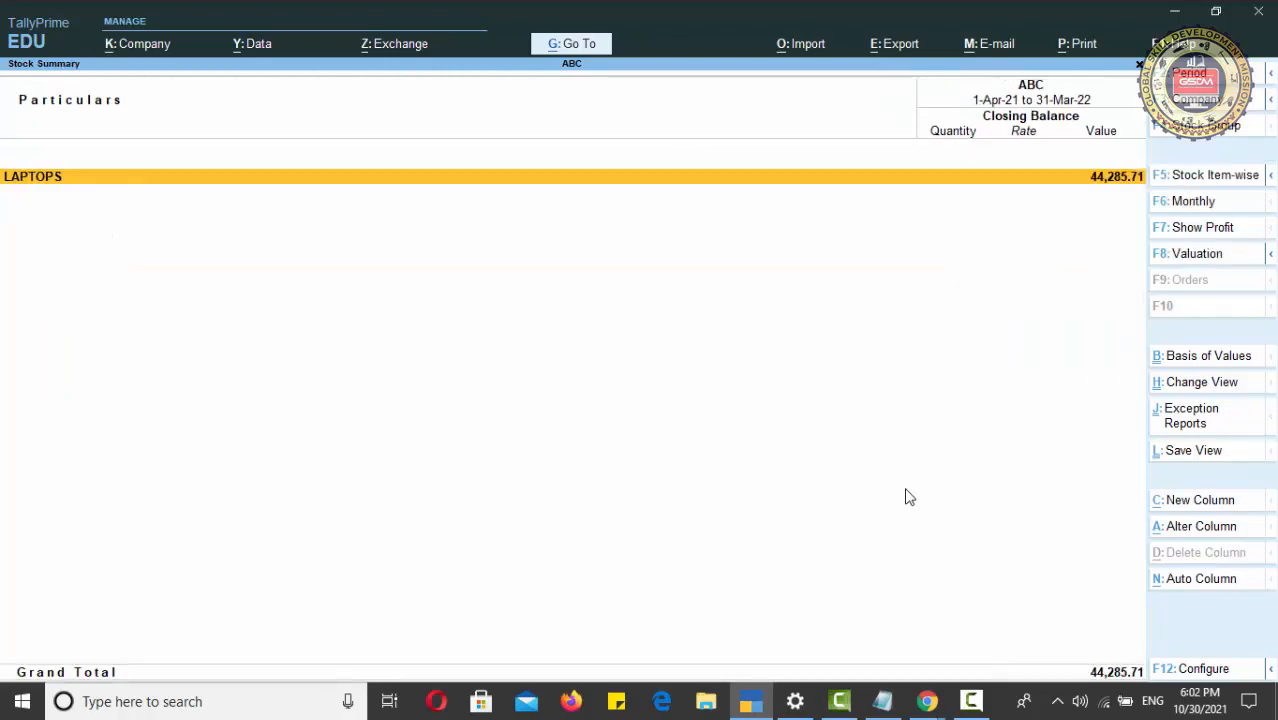
pyautogui.press('Escape')
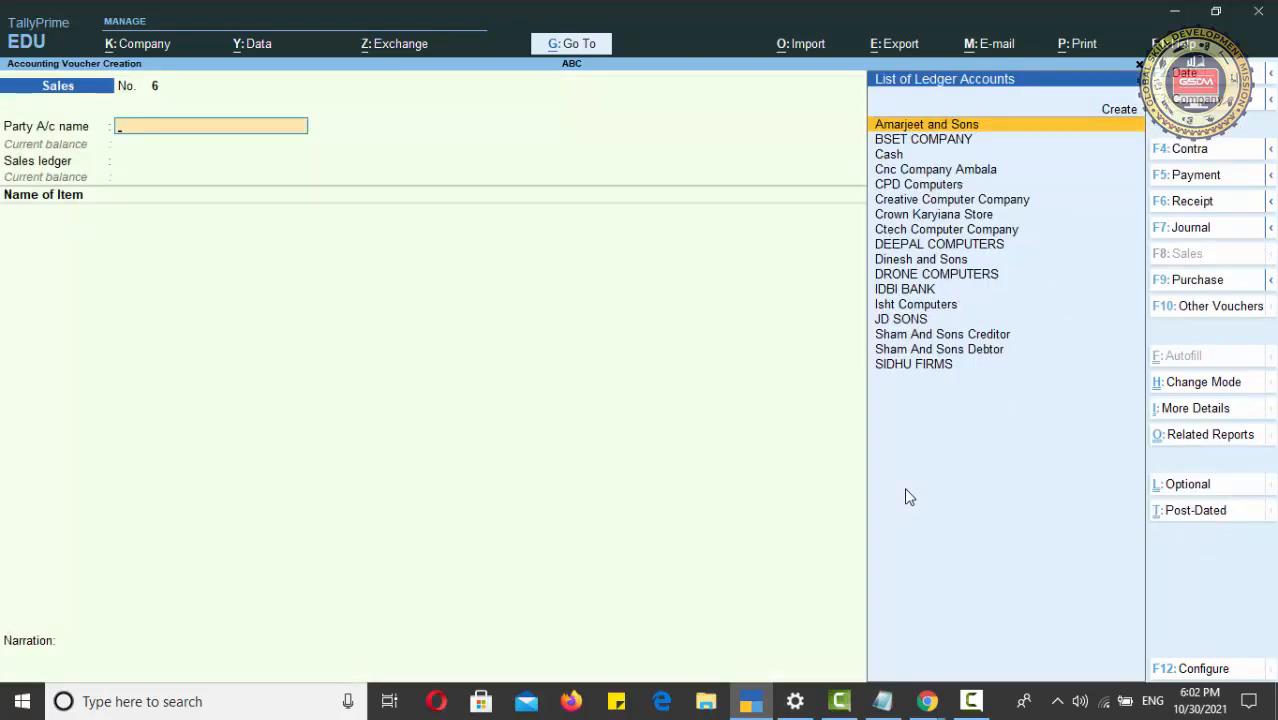
# Open the Stock Group Summary report for the LAPTOPS group and switch it to the stock item-wise view
pyautogui.hotkey('alt', 'g')
pyautogui.press('Down')
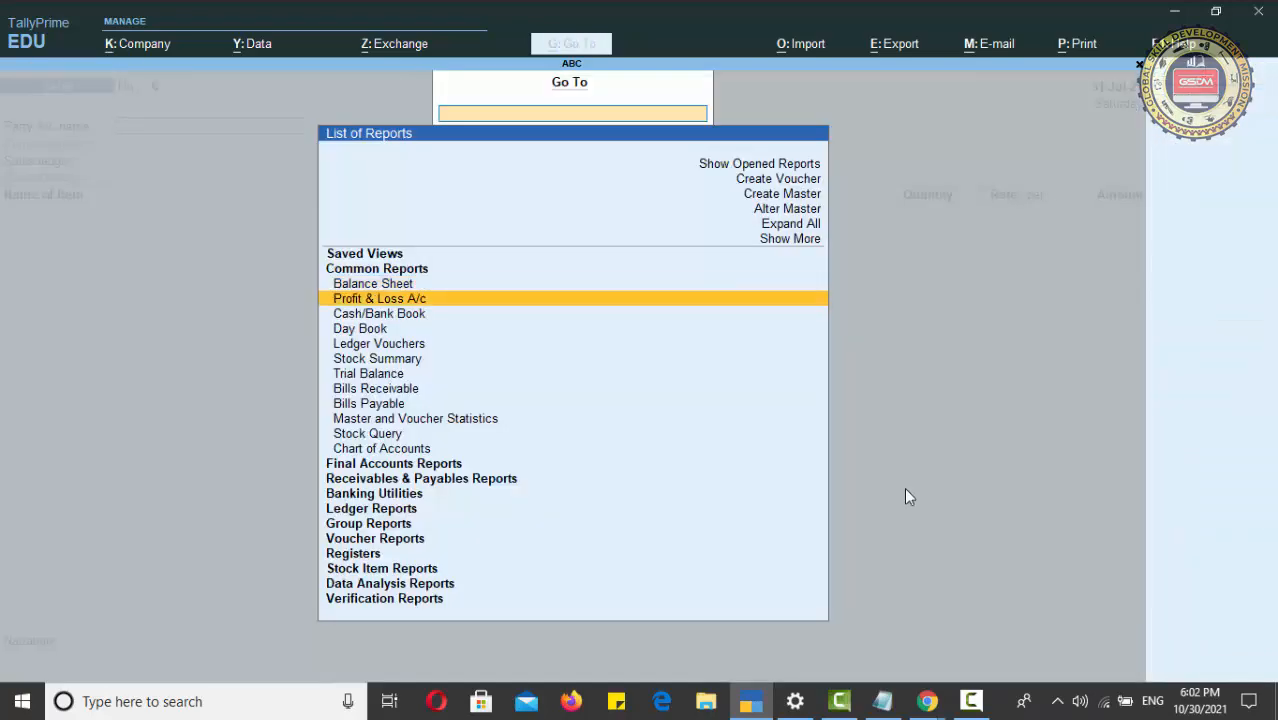
pyautogui.press('Up')
pyautogui.write('STOCK')
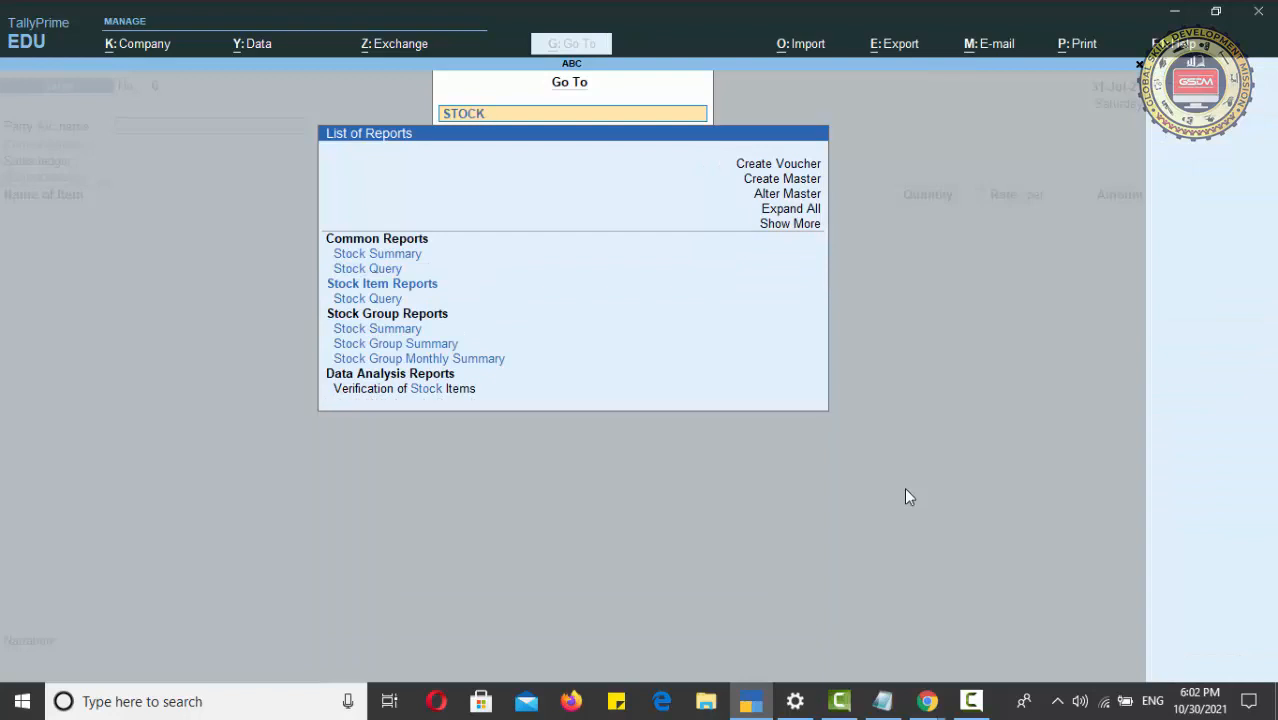
pyautogui.press('Down')
pyautogui.press('Down')
pyautogui.press('Down')
pyautogui.press('Down')
pyautogui.press('Down')
pyautogui.press('Return')
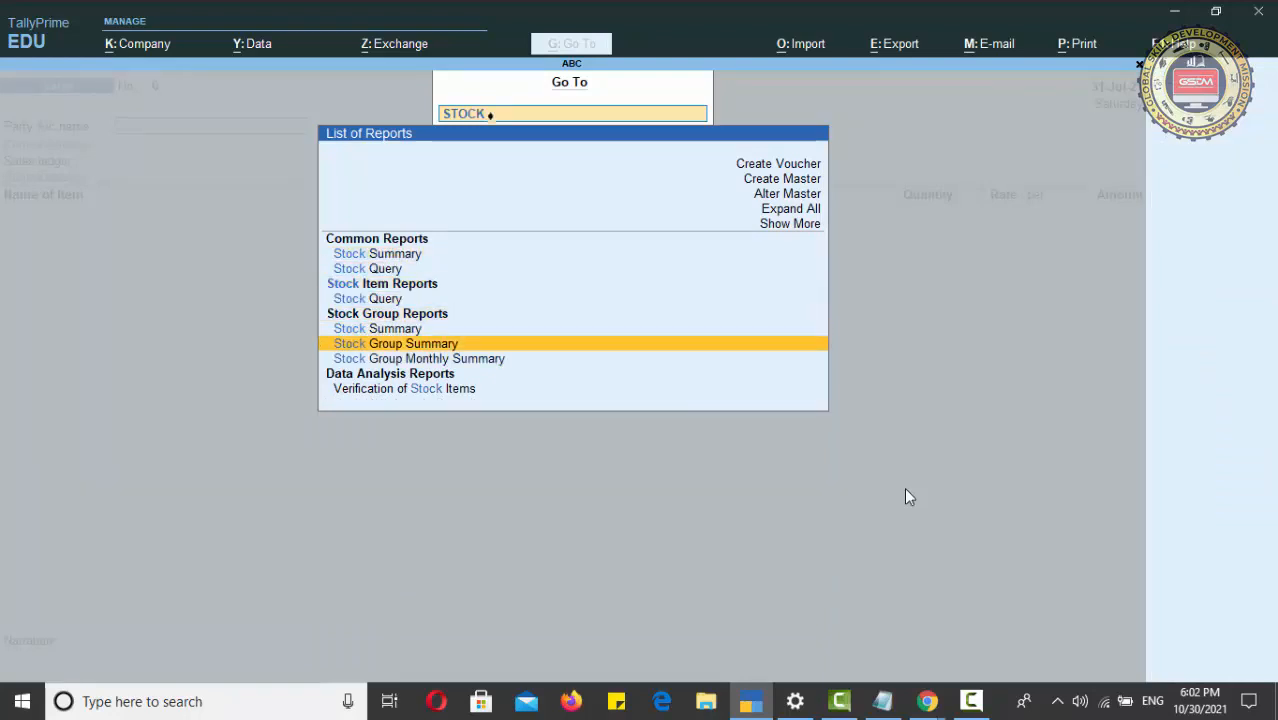
pyautogui.press('Down')
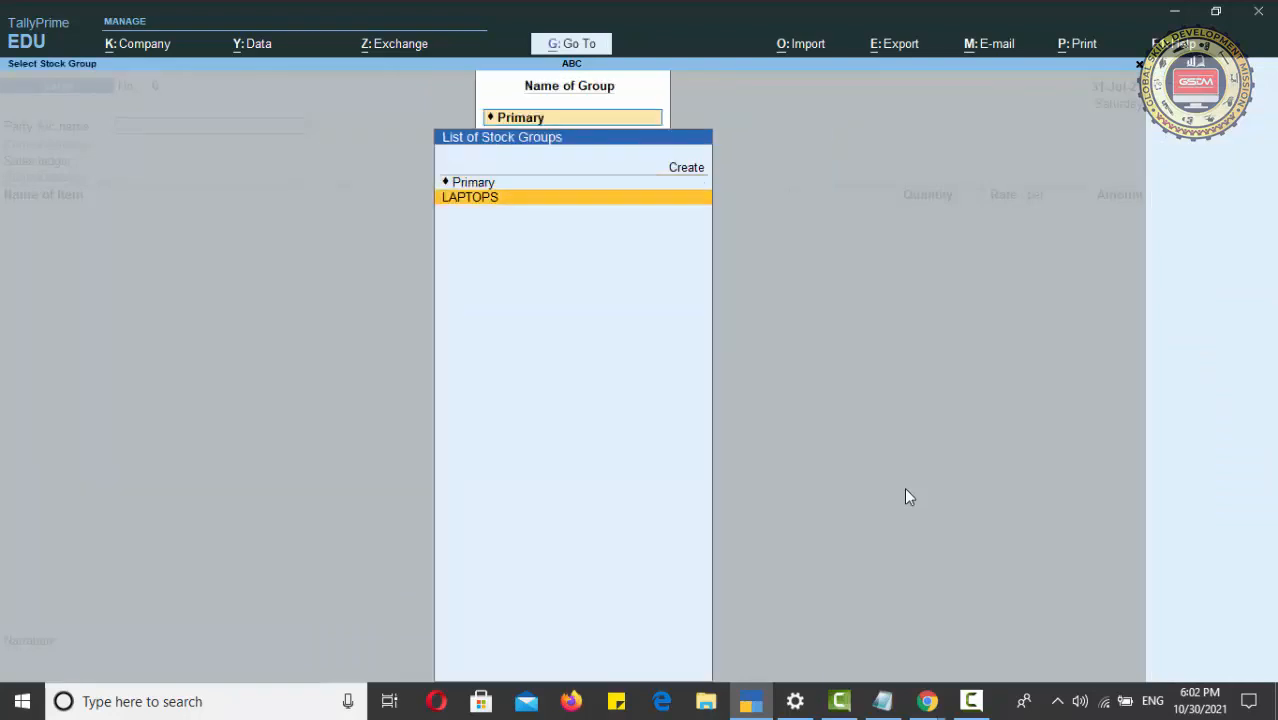
pyautogui.press('Return')
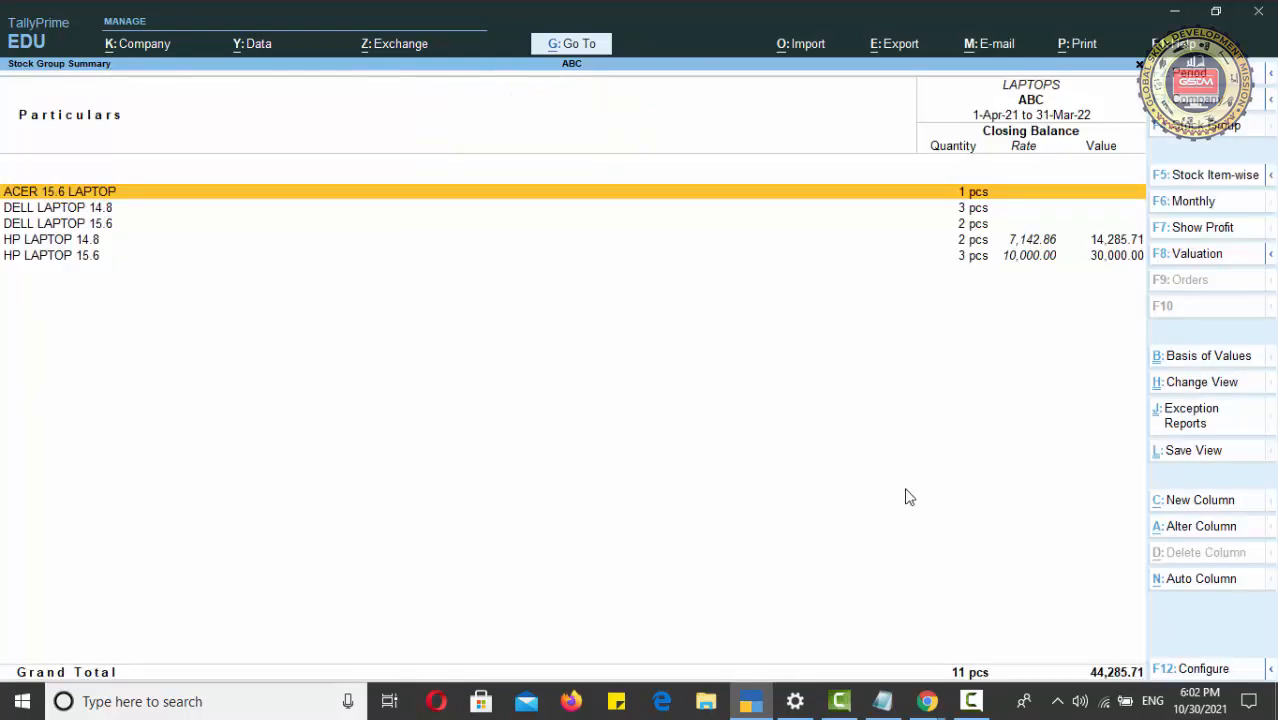
pyautogui.press('F5')
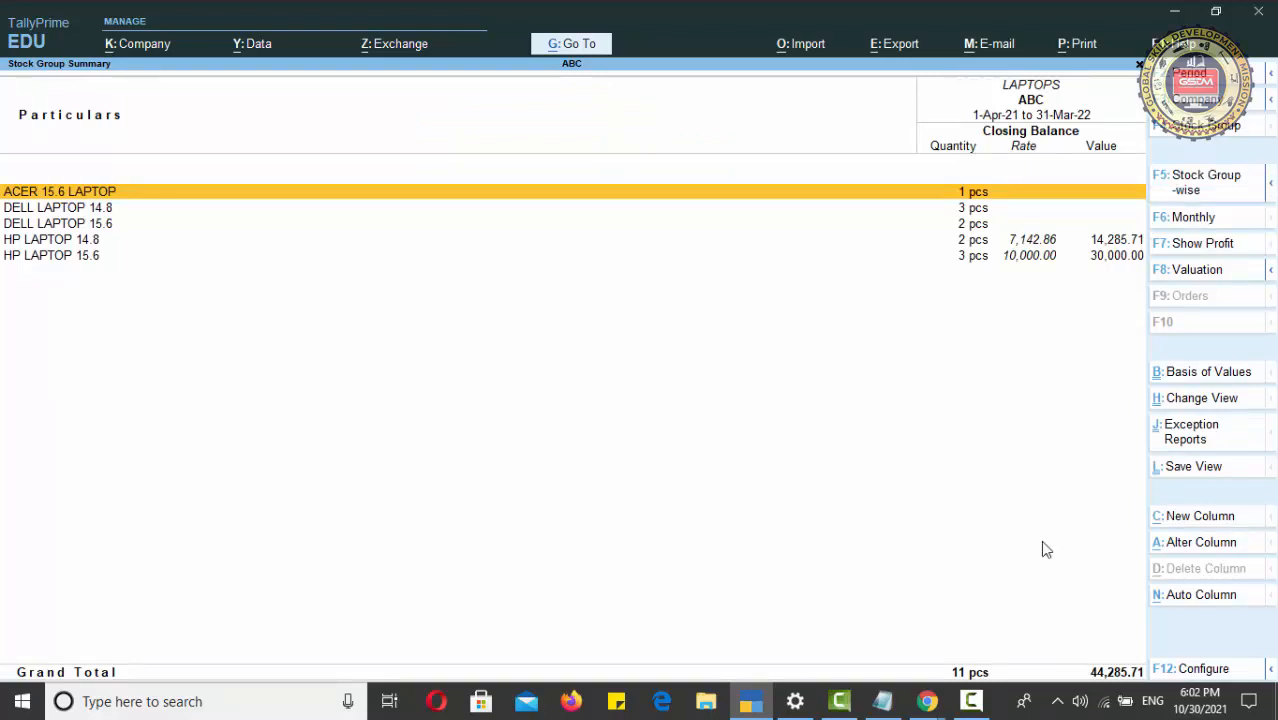